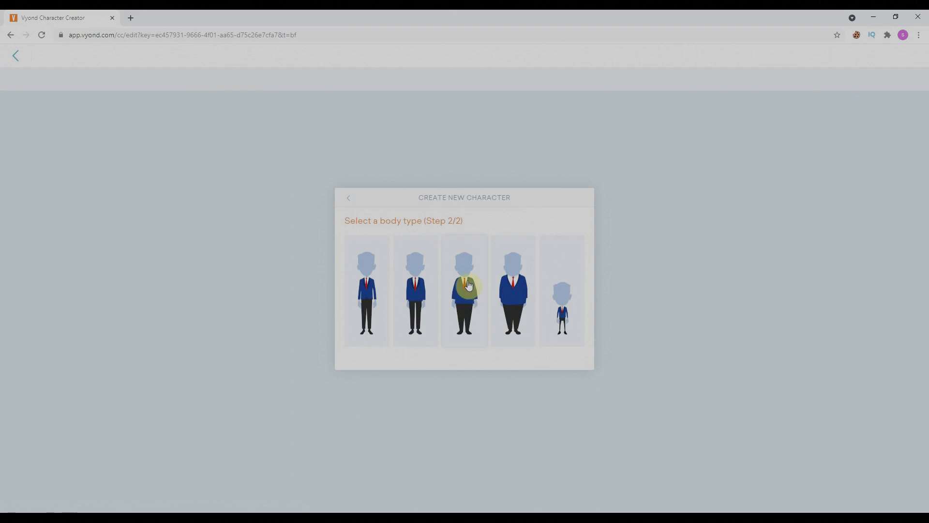
# Step: Create the character with the third body type and try several face options, settling on the first clean-shaven face shape
pyautogui.click(457, 283)
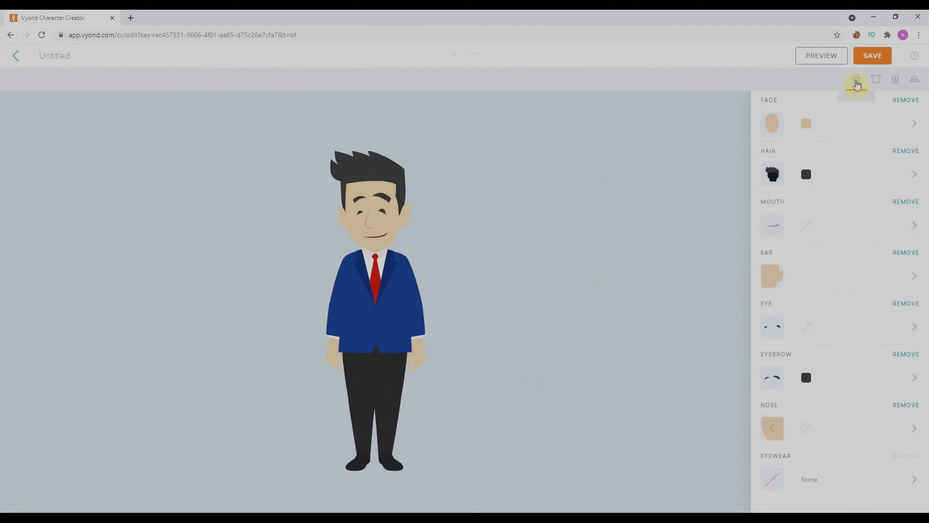
pyautogui.click(770, 127)
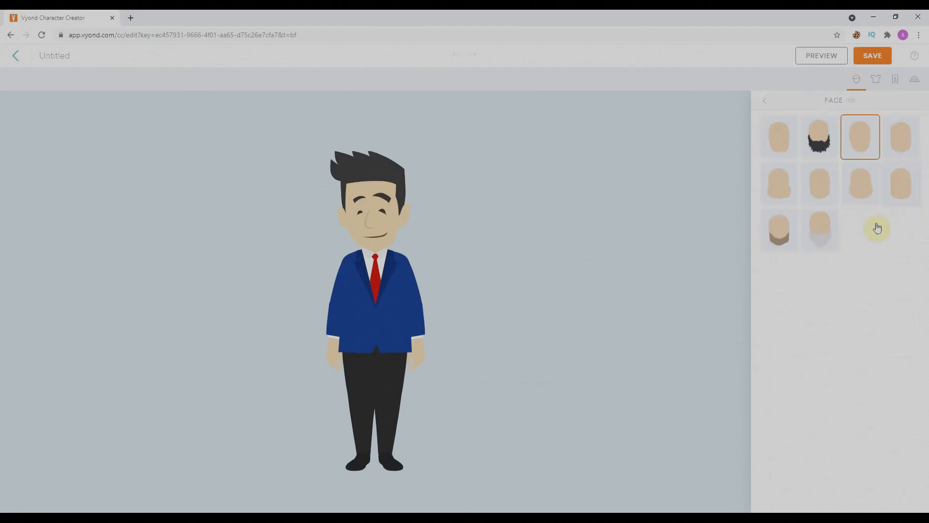
pyautogui.click(825, 231)
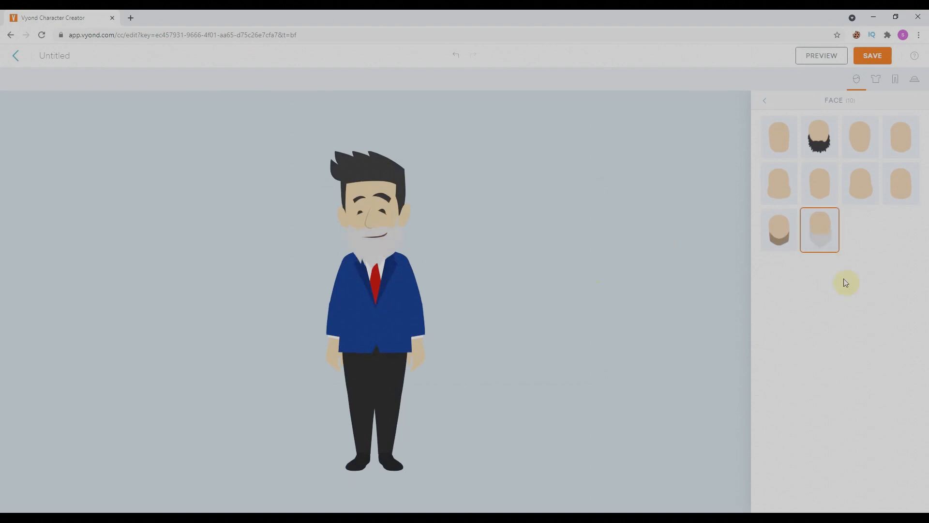
pyautogui.click(894, 139)
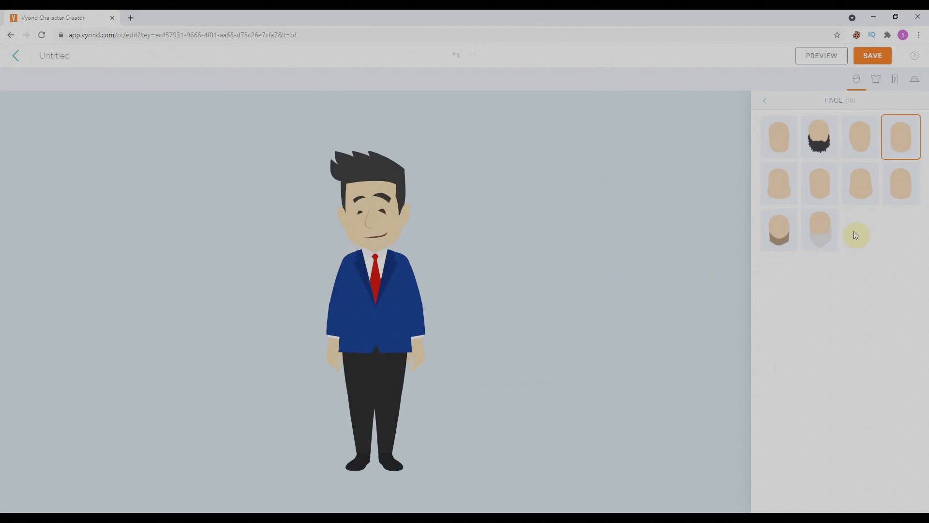
pyautogui.click(772, 147)
pyautogui.click(774, 188)
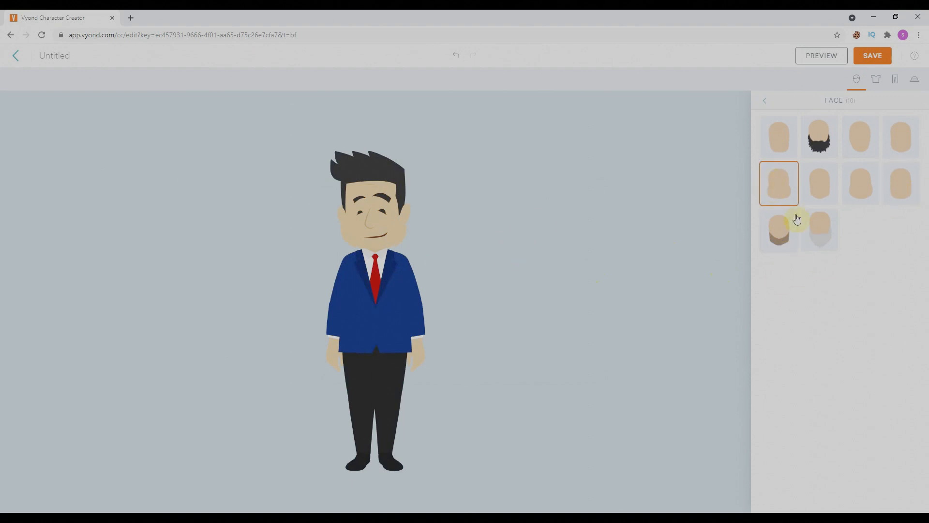
pyautogui.click(780, 138)
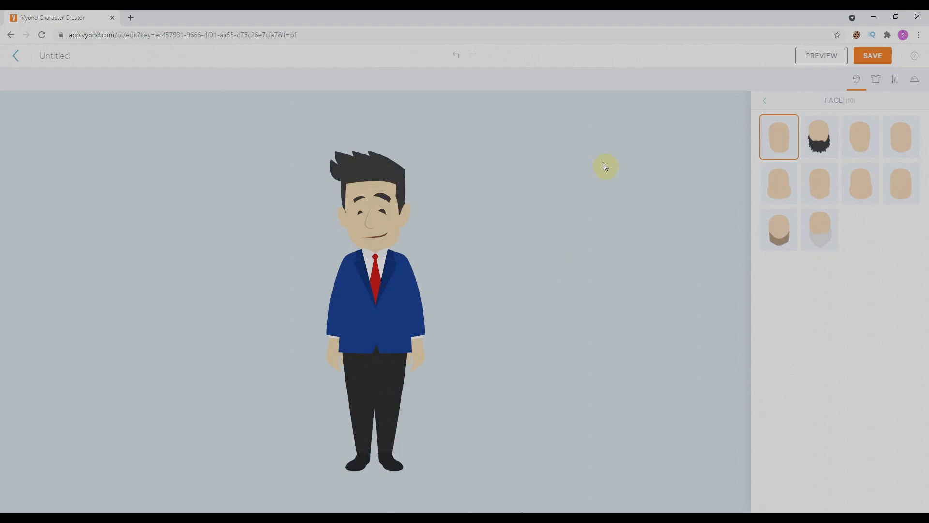
pyautogui.click(764, 105)
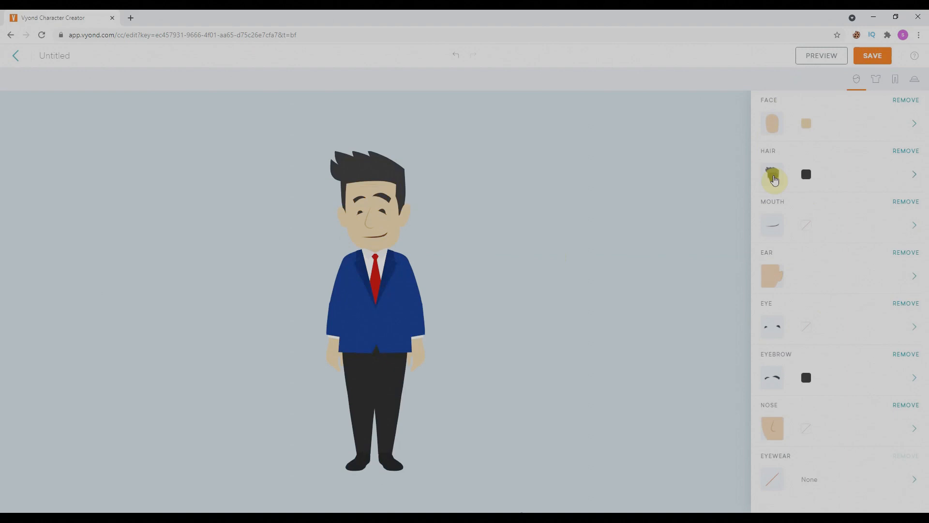
# Step: Replace the character's hair with the white folded paper hat that has a red stripe
pyautogui.click(772, 176)
pyautogui.scroll(-10, 832, 390)
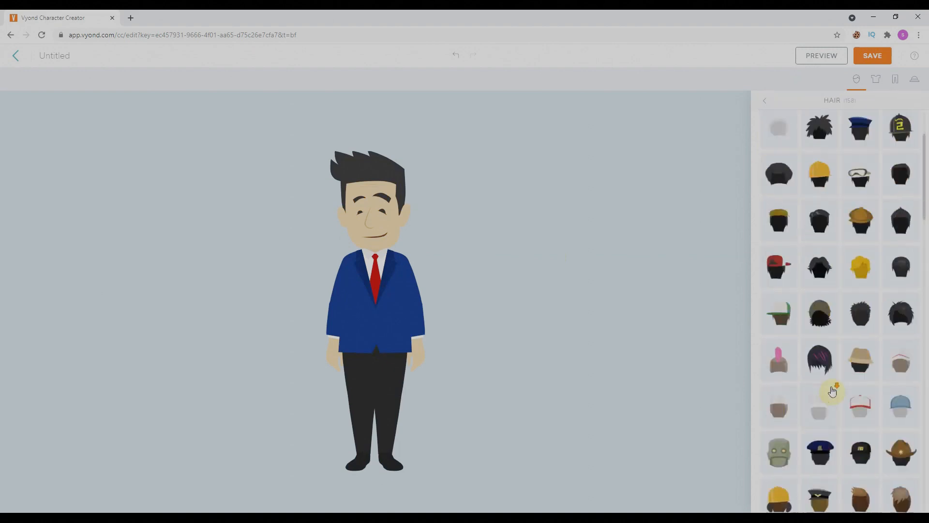
pyautogui.scroll(-12, 832, 390)
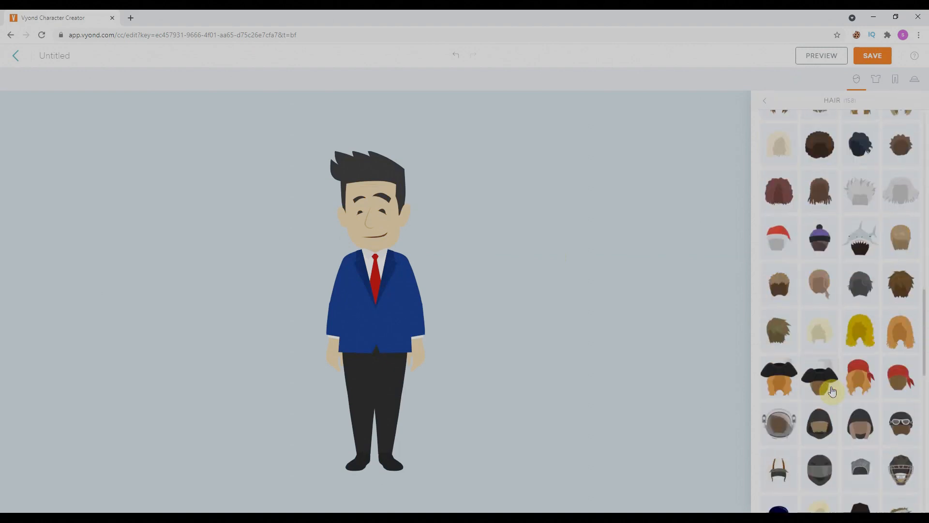
pyautogui.scroll(10, 832, 390)
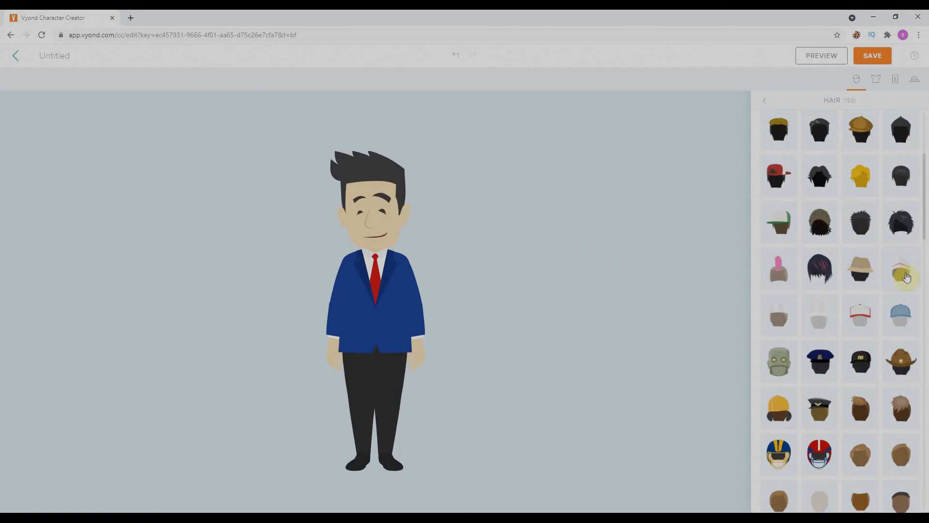
pyautogui.click(903, 270)
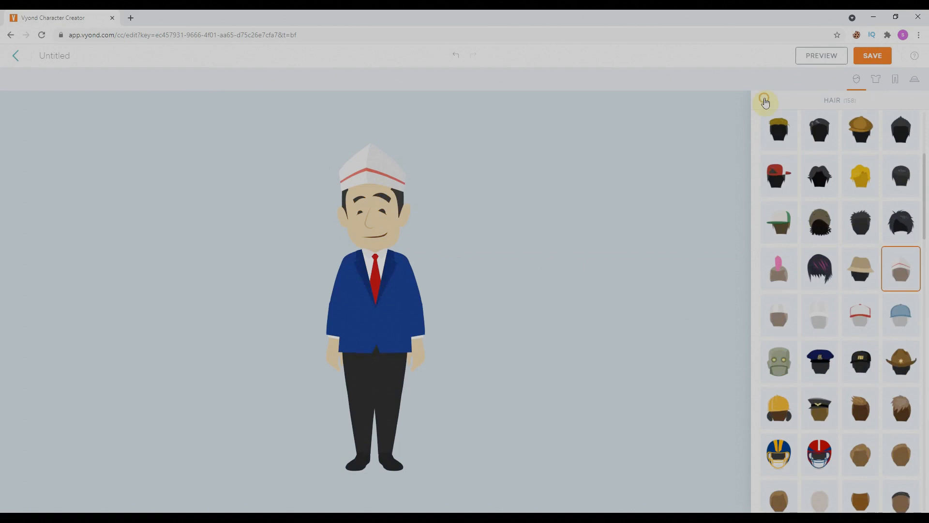
pyautogui.click(765, 100)
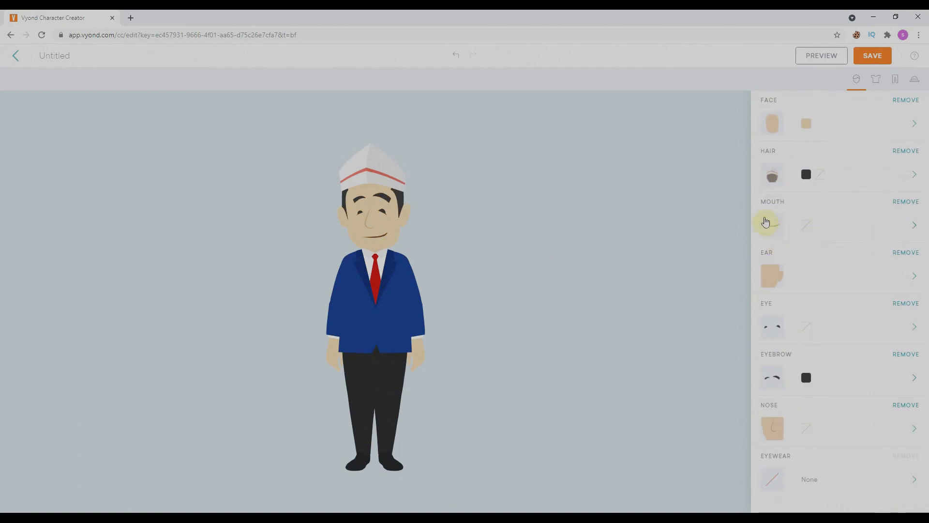
# Step: Give the character a mouth with creases at its corners and look through the ear options
pyautogui.click(914, 226)
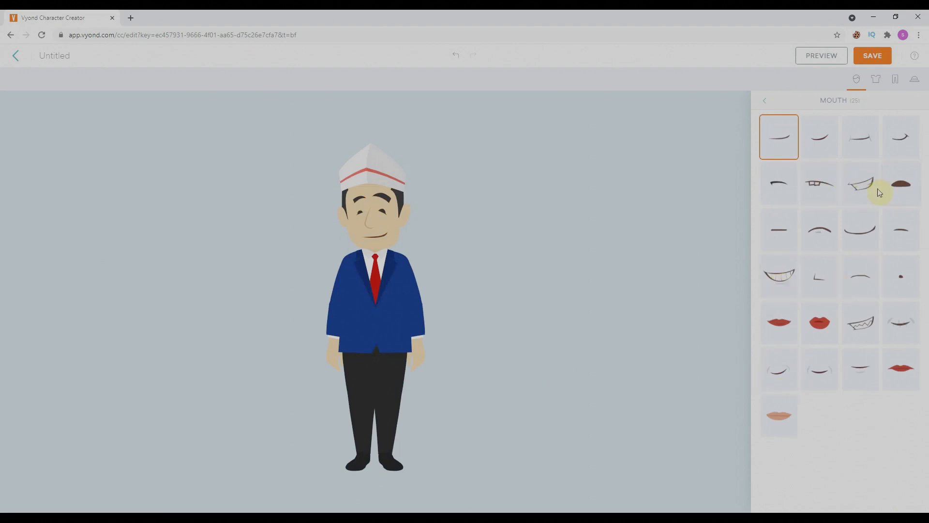
pyautogui.click(857, 79)
pyautogui.click(841, 276)
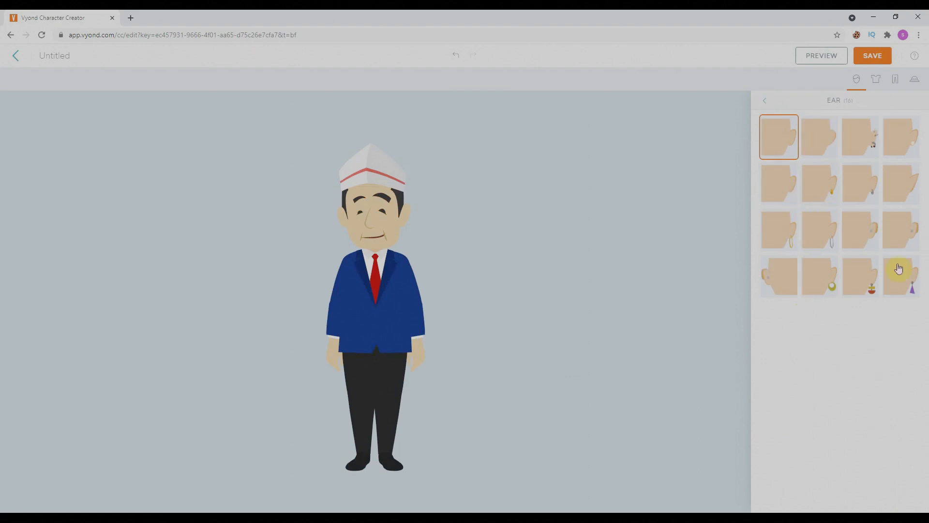
pyautogui.click(764, 100)
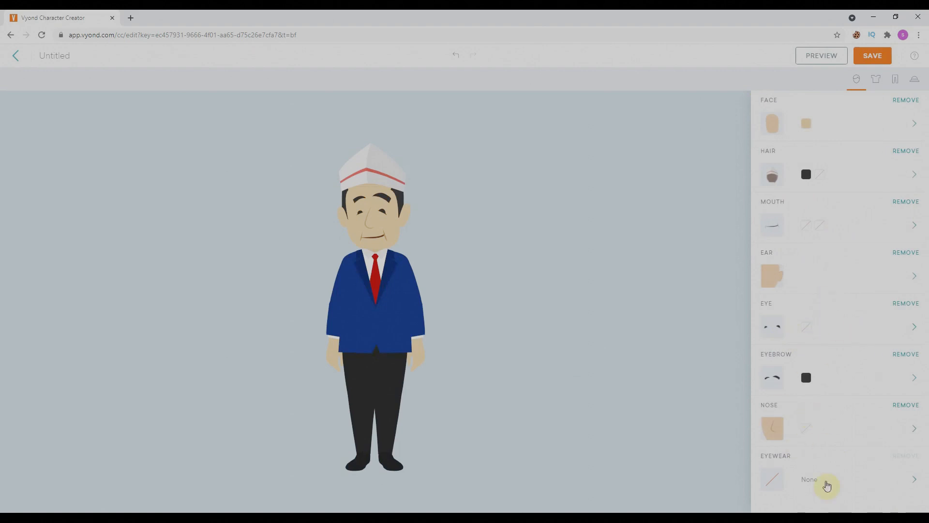
# Step: Add the black thick-framed glasses with clear lenses as the character's eyewear
pyautogui.click(828, 478)
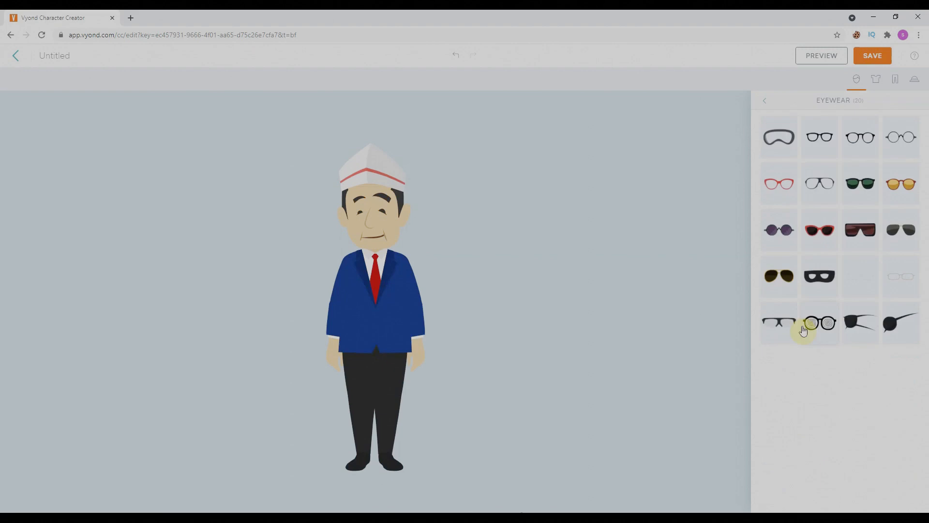
pyautogui.click(822, 146)
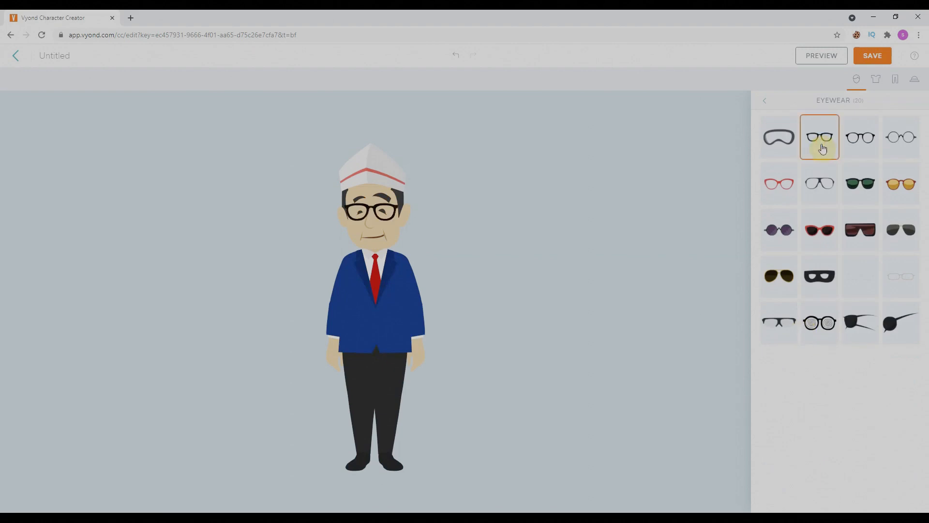
pyautogui.click(764, 100)
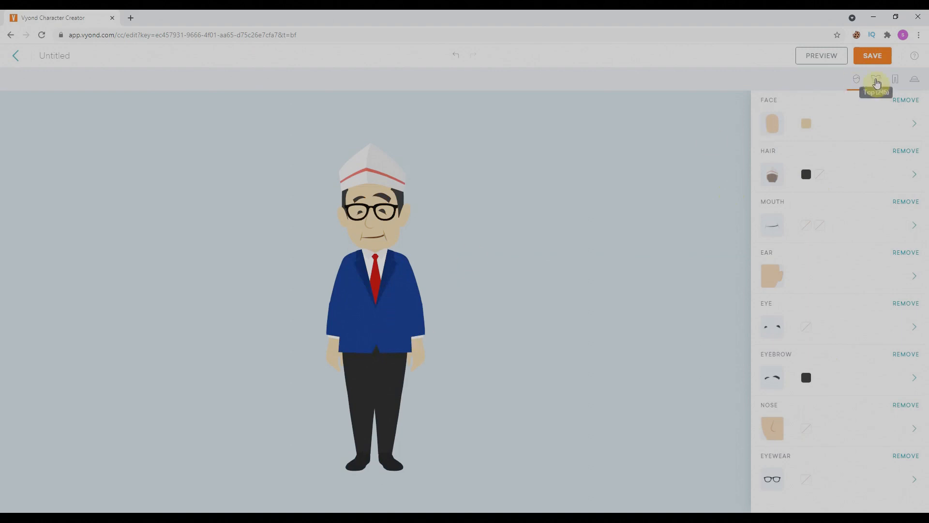
# Step: Replace the character's suit jacket with the orange long-sleeved top that has a darker scarf hanging over both sides
pyautogui.click(878, 80)
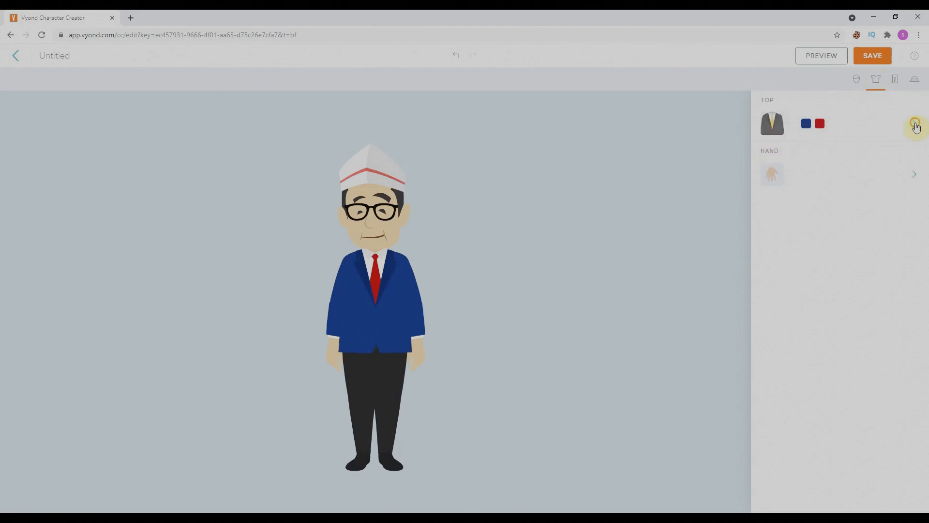
pyautogui.click(914, 124)
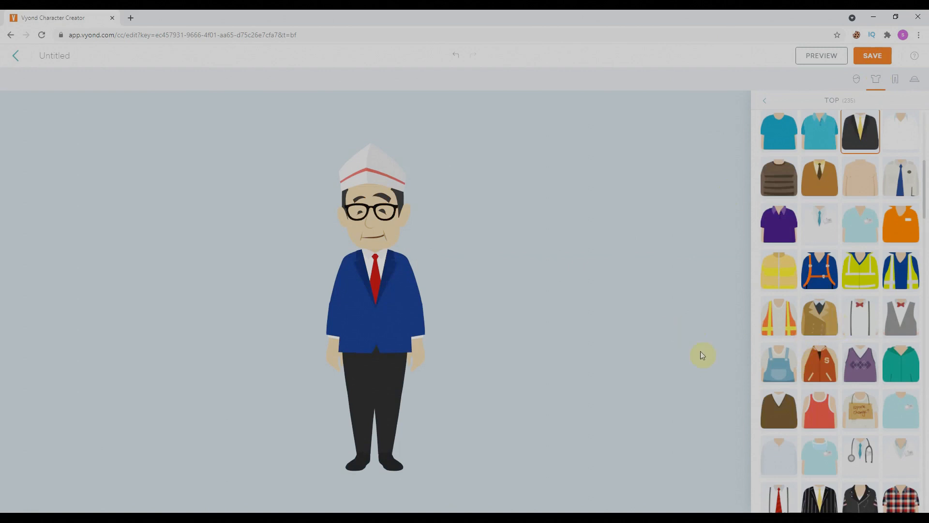
pyautogui.scroll(-3, 793, 407)
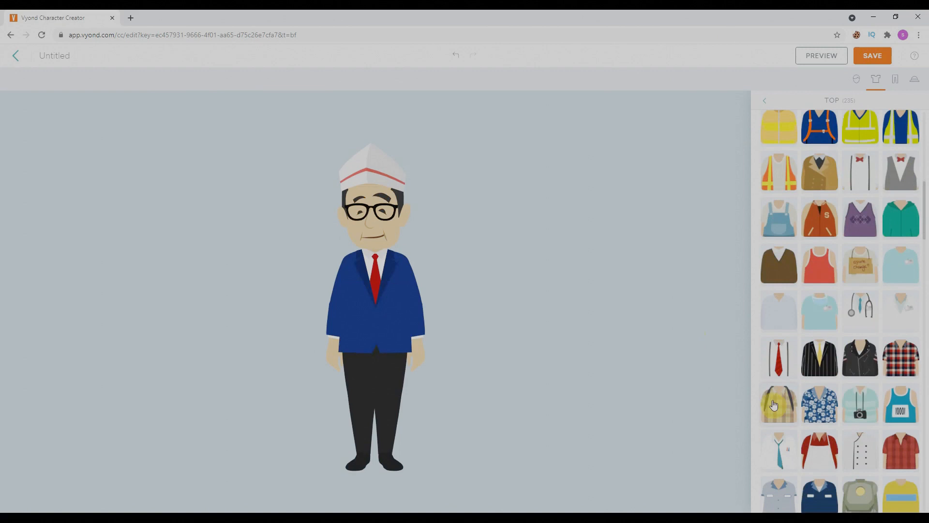
pyautogui.scroll(-2, 776, 408)
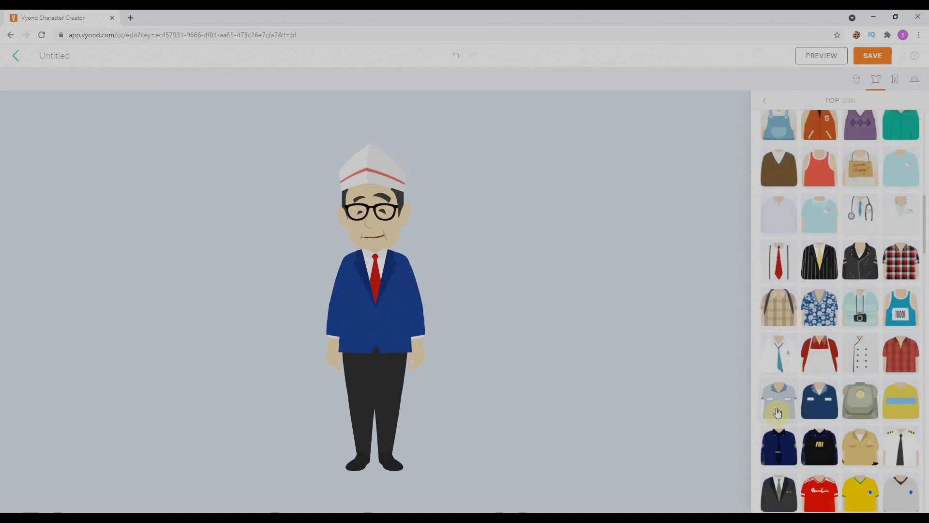
pyautogui.scroll(-1, 778, 412)
pyautogui.scroll(-3, 778, 411)
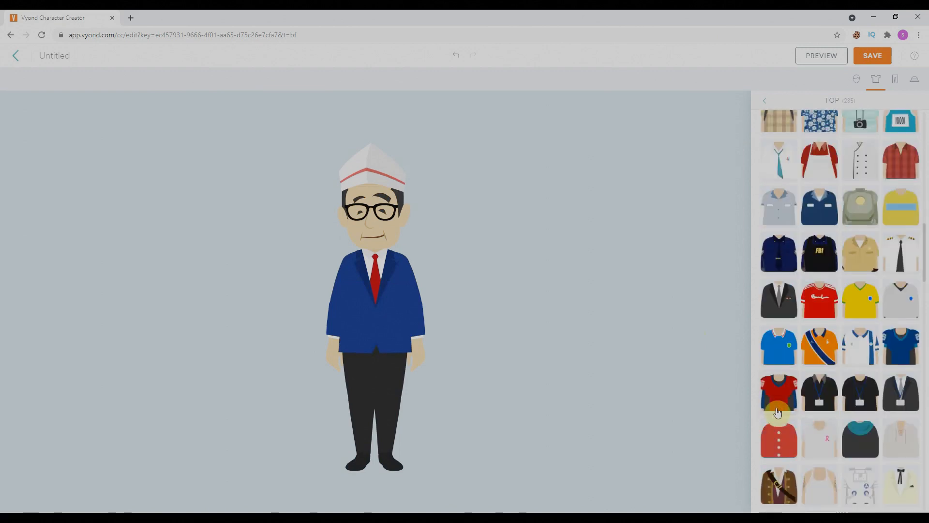
pyautogui.scroll(-1, 777, 412)
pyautogui.scroll(-3, 777, 412)
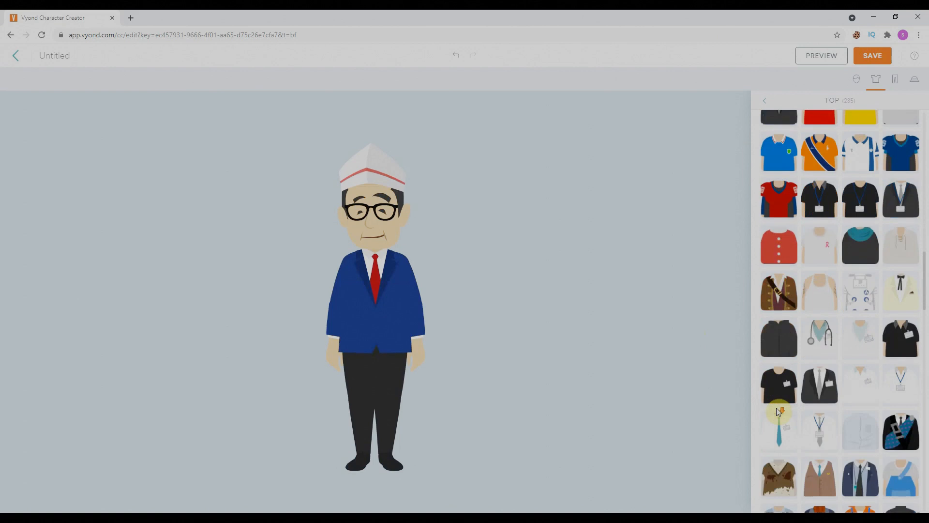
pyautogui.scroll(-1, 777, 411)
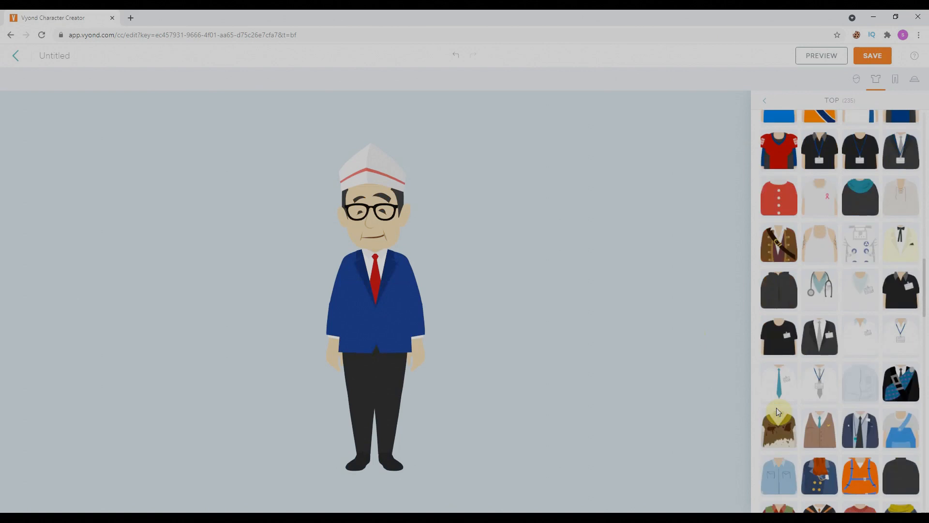
pyautogui.scroll(-1, 777, 412)
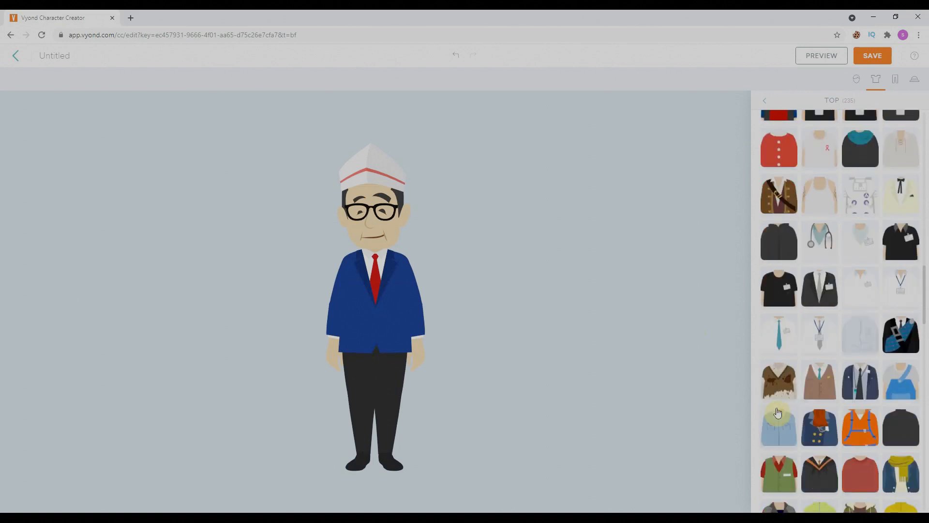
pyautogui.scroll(-3, 777, 412)
pyautogui.scroll(-2, 777, 412)
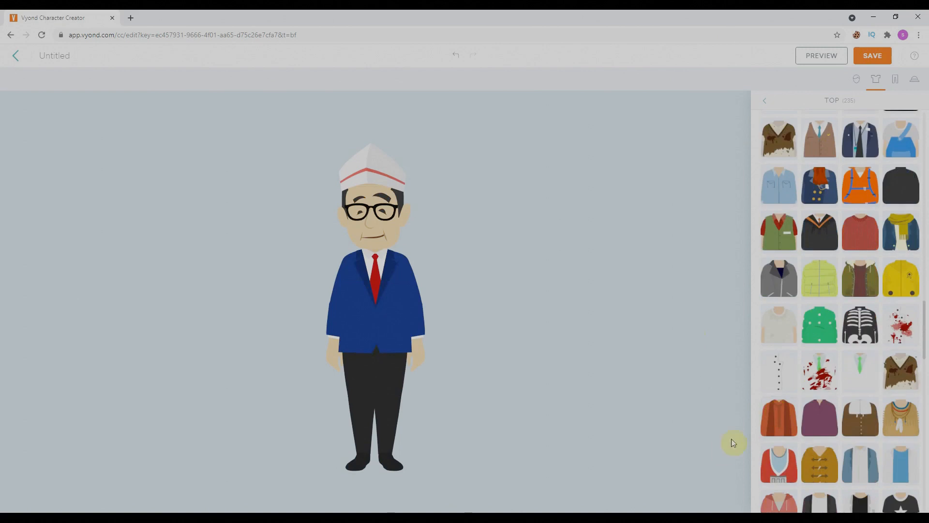
pyautogui.click(778, 422)
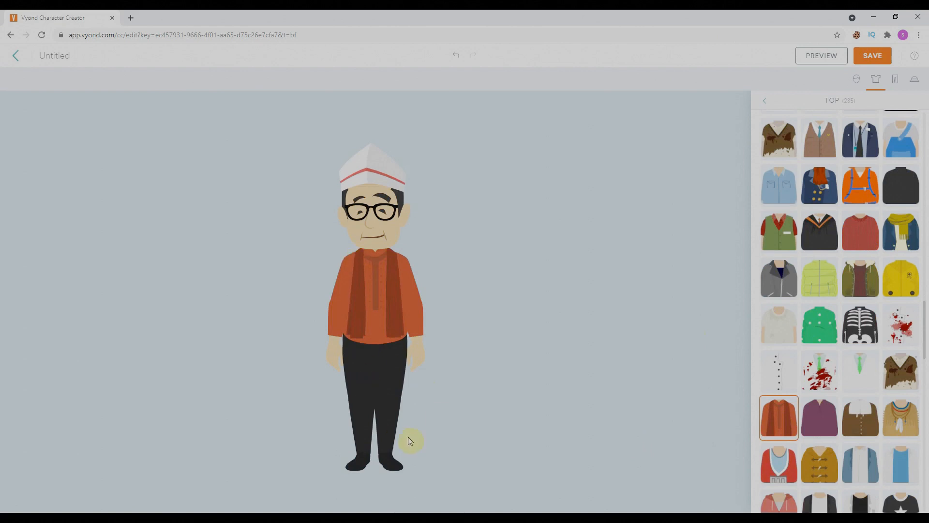
# Step: Try three red trouser styles on the character and settle on the long orange tunic bottom over orange trousers
pyautogui.click(895, 80)
pyautogui.click(772, 123)
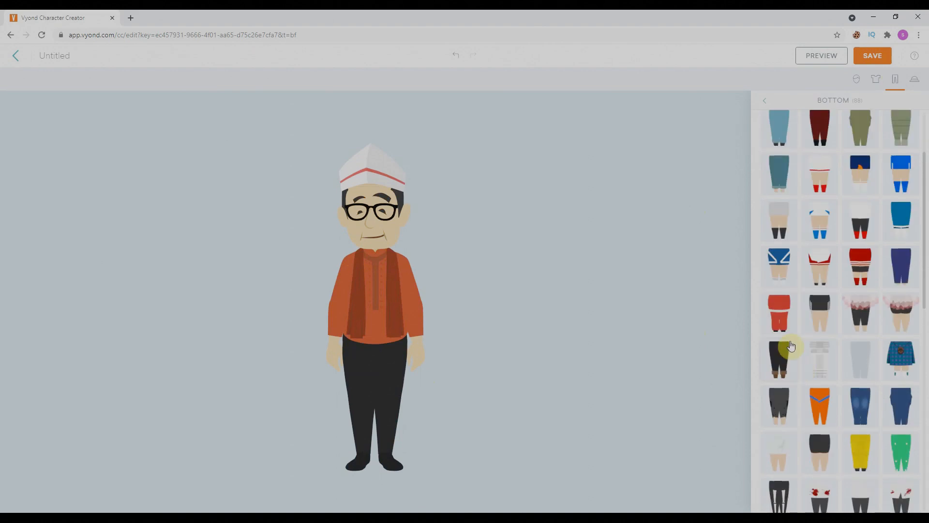
pyautogui.scroll(-10, 800, 390)
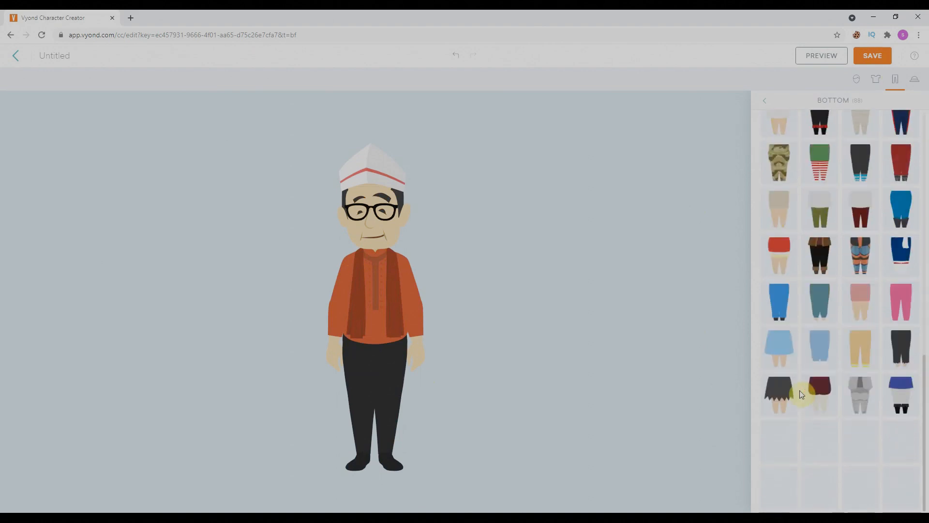
pyautogui.scroll(8, 800, 394)
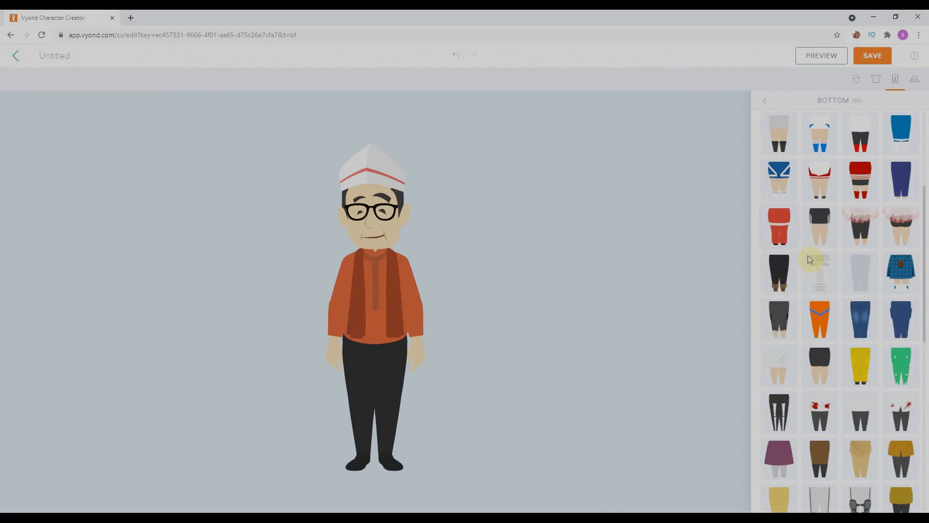
pyautogui.click(780, 234)
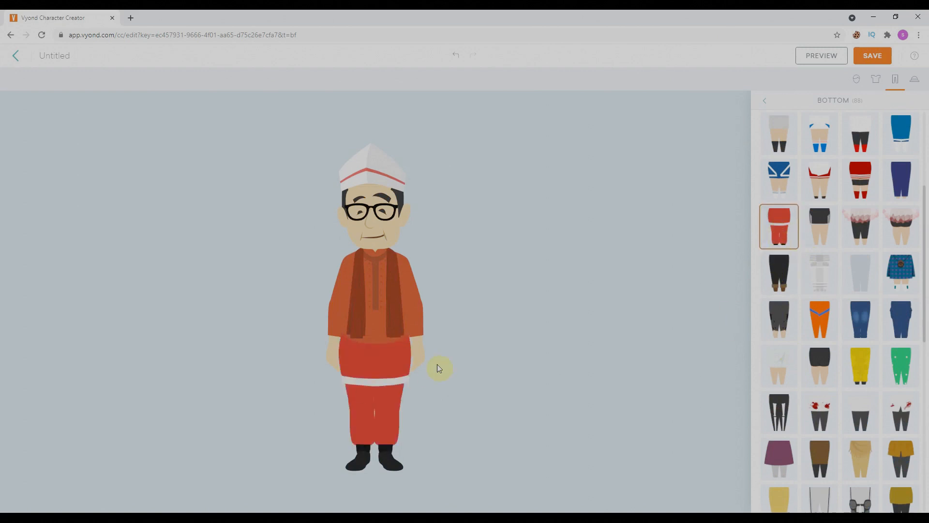
pyautogui.scroll(4, 860, 241)
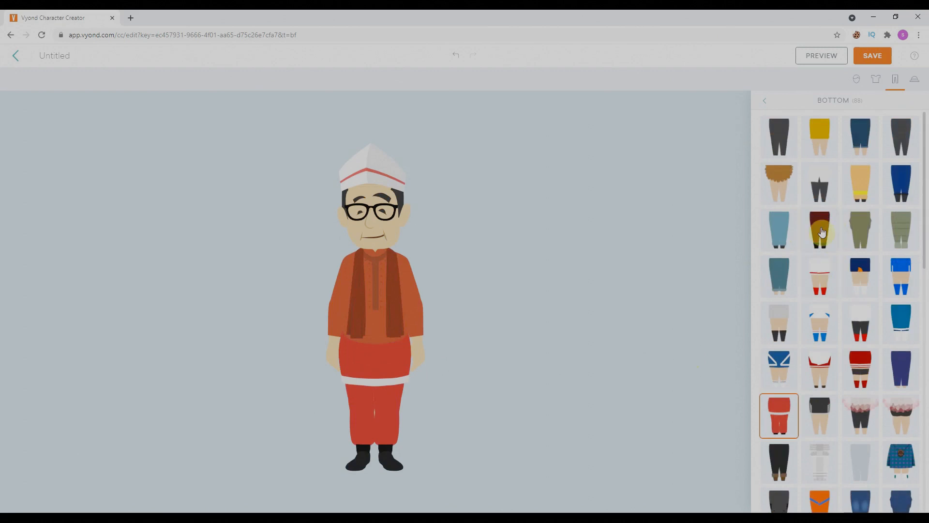
pyautogui.click(821, 232)
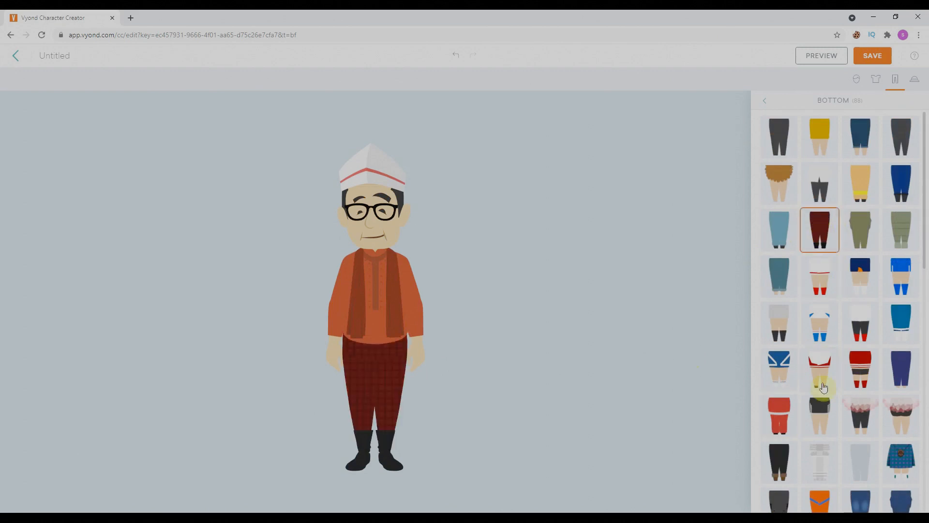
pyautogui.scroll(-10, 805, 390)
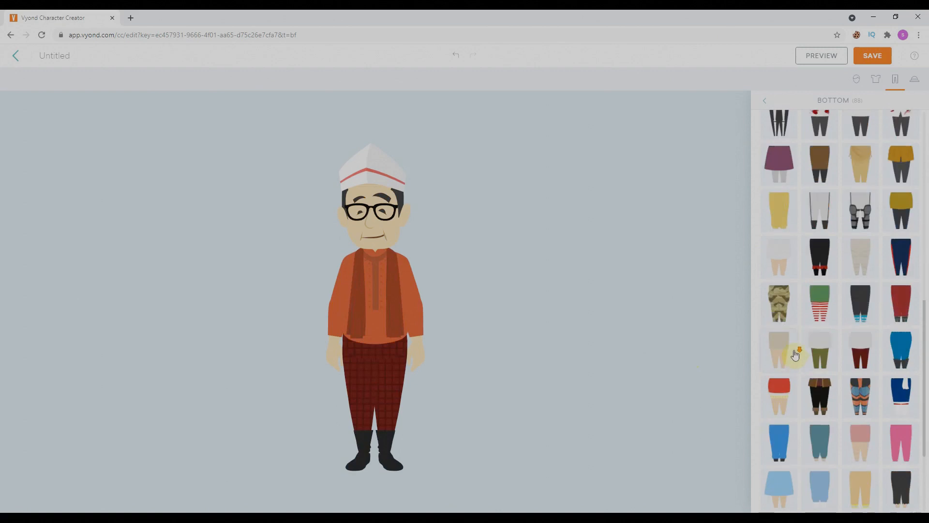
pyautogui.click(908, 305)
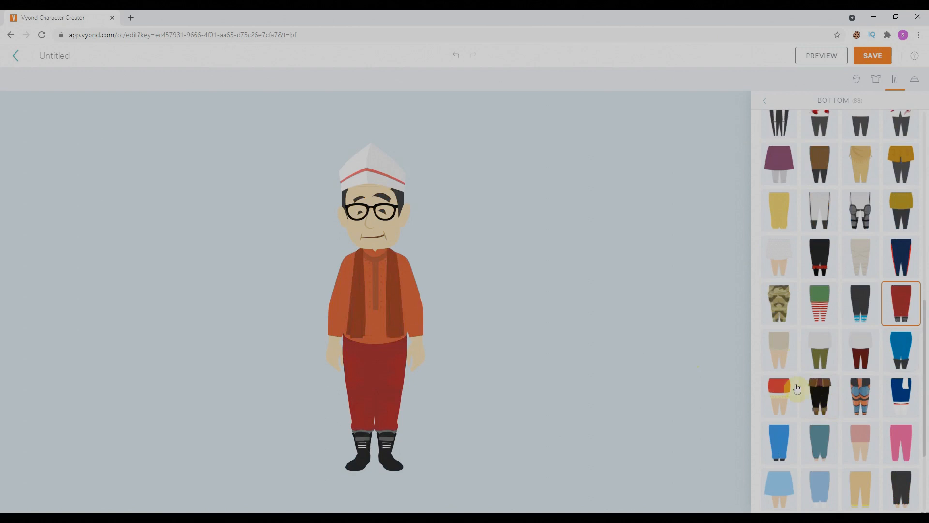
pyautogui.scroll(-3, 794, 387)
pyautogui.click(861, 487)
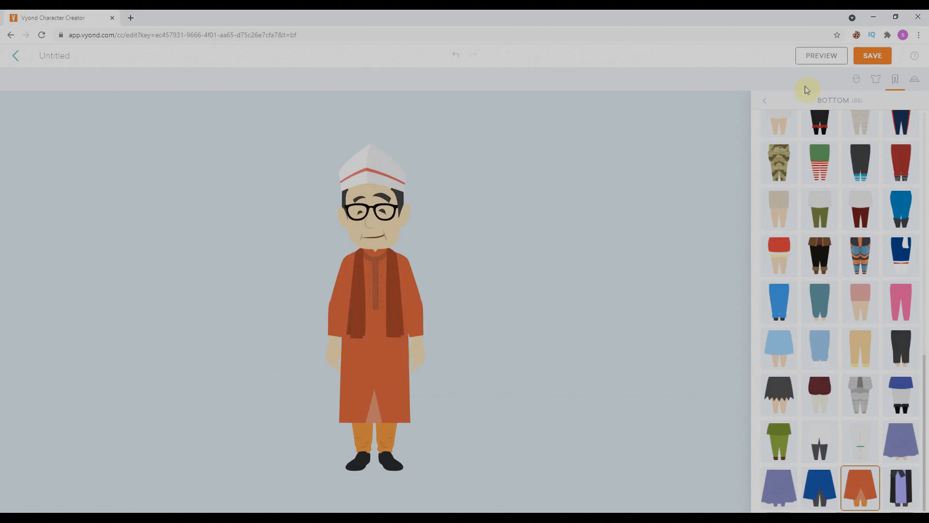
# Step: Add the black full beard with moustache as the character's first accessory after trying a bushier one, and look through the other accessories
pyautogui.click(916, 80)
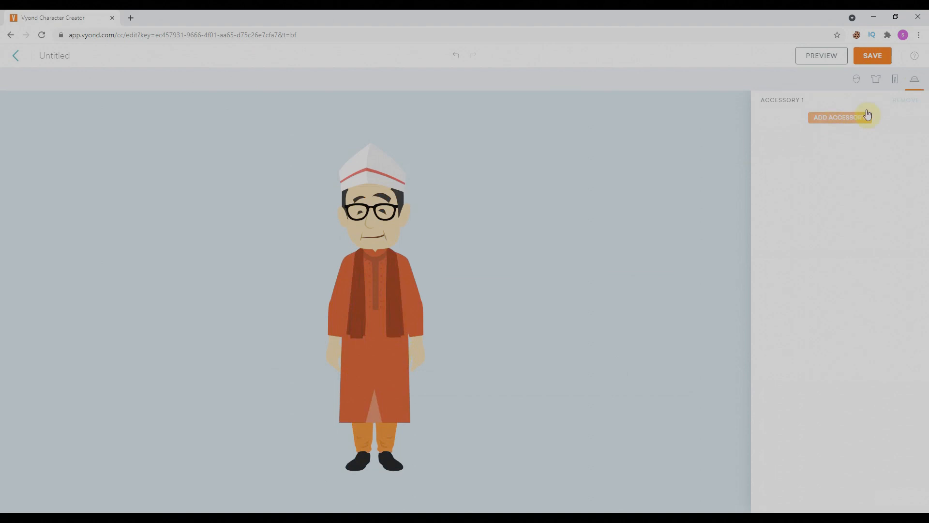
pyautogui.click(833, 122)
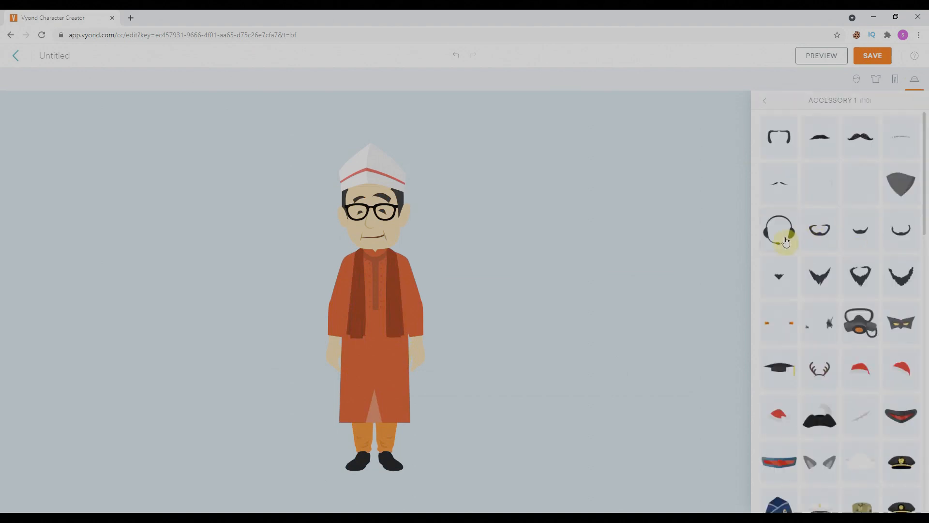
pyautogui.scroll(-6, 882, 273)
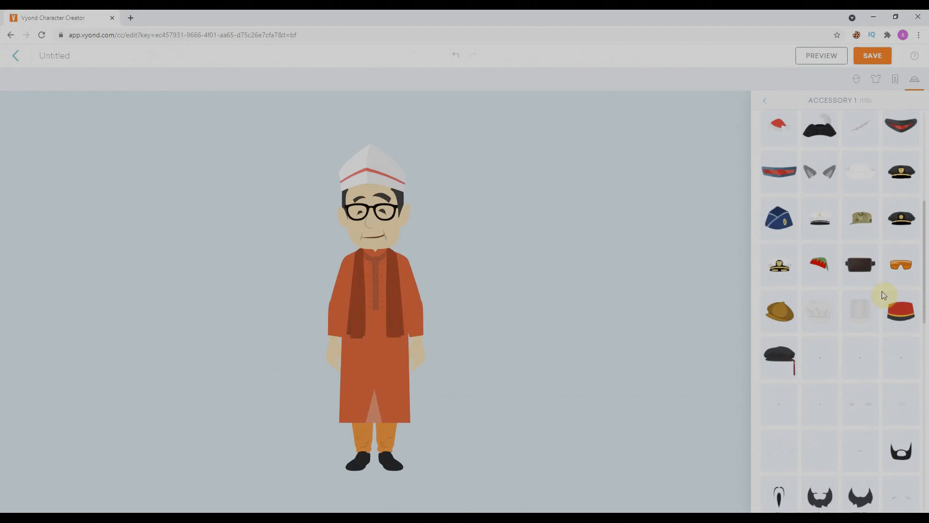
pyautogui.scroll(-4, 863, 318)
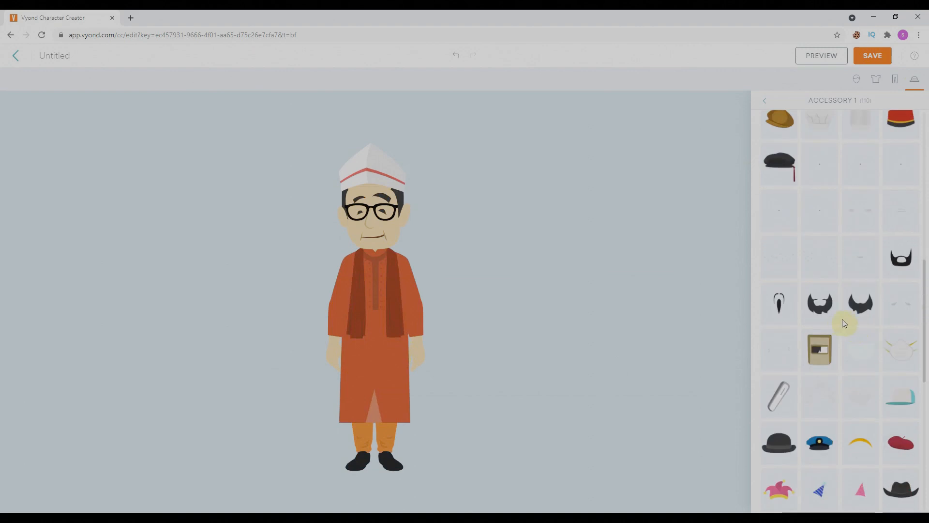
pyautogui.click(863, 323)
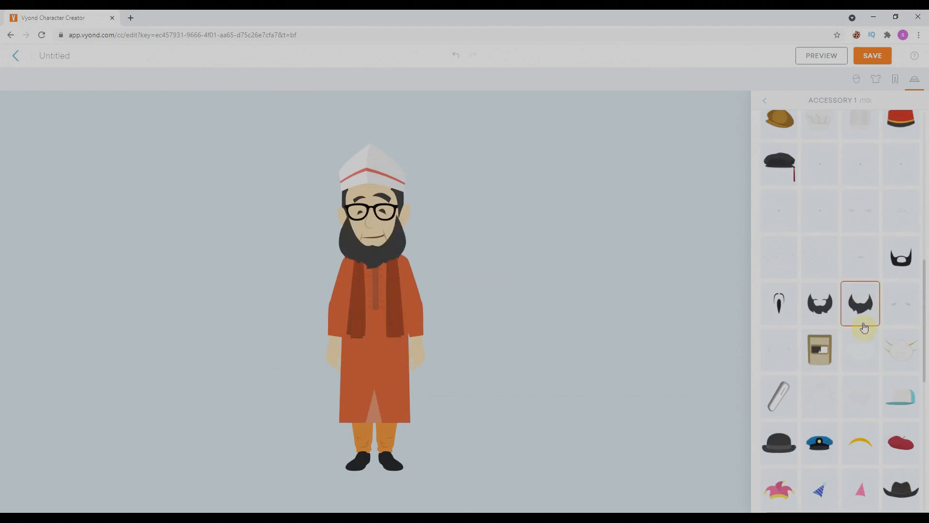
pyautogui.click(901, 257)
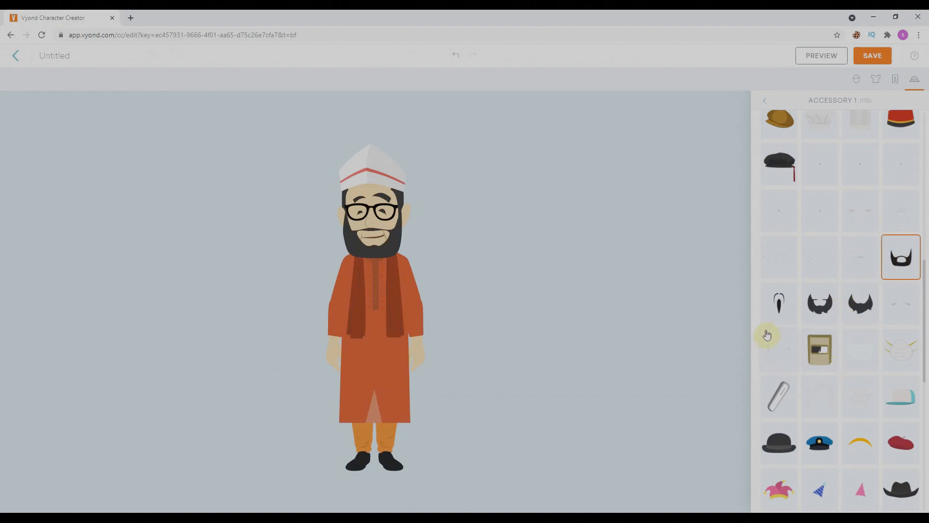
pyautogui.scroll(-2, 798, 409)
pyautogui.scroll(3, 803, 407)
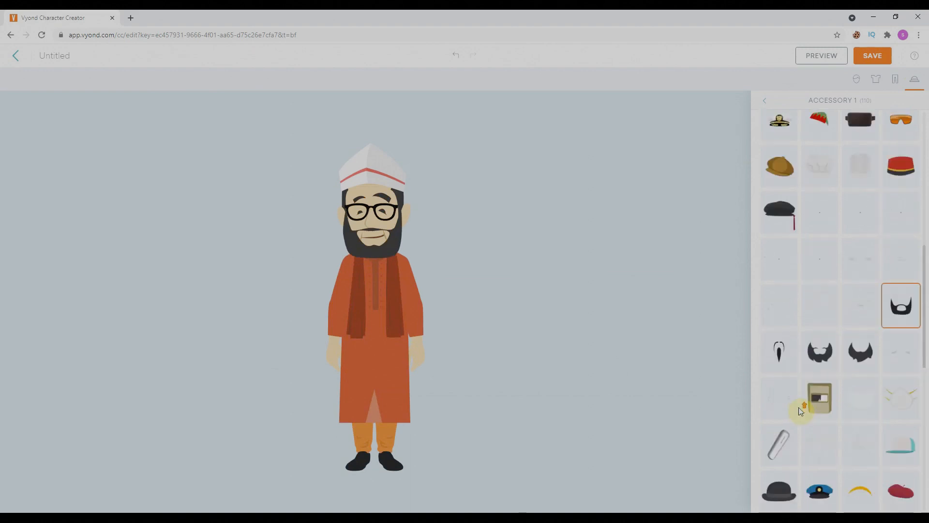
pyautogui.scroll(5, 794, 334)
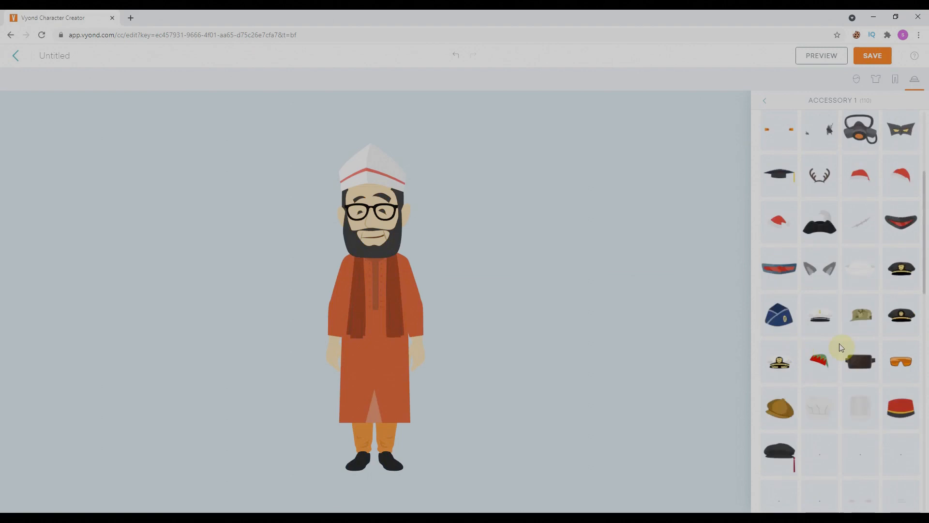
pyautogui.scroll(-10, 842, 346)
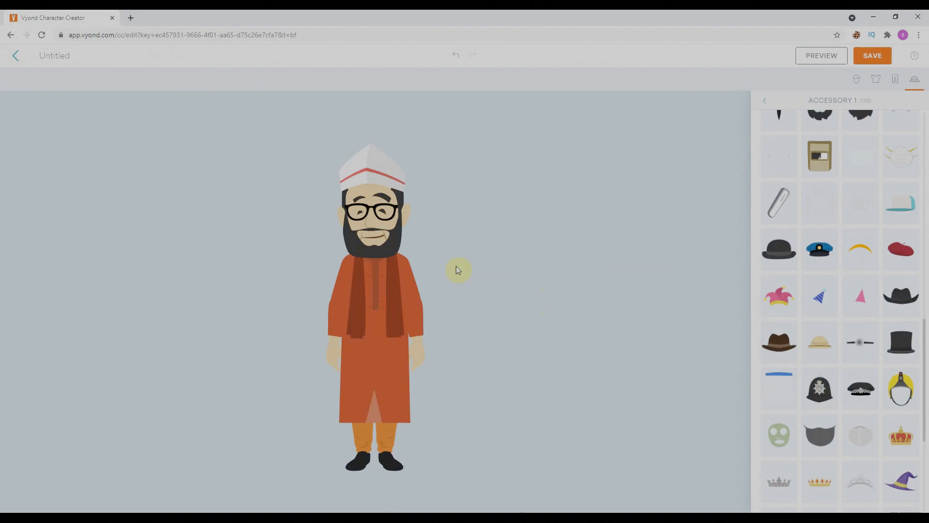
# Step: Name the character "Desi character", save it and continue to Vyond Studio
pyautogui.click(104, 58)
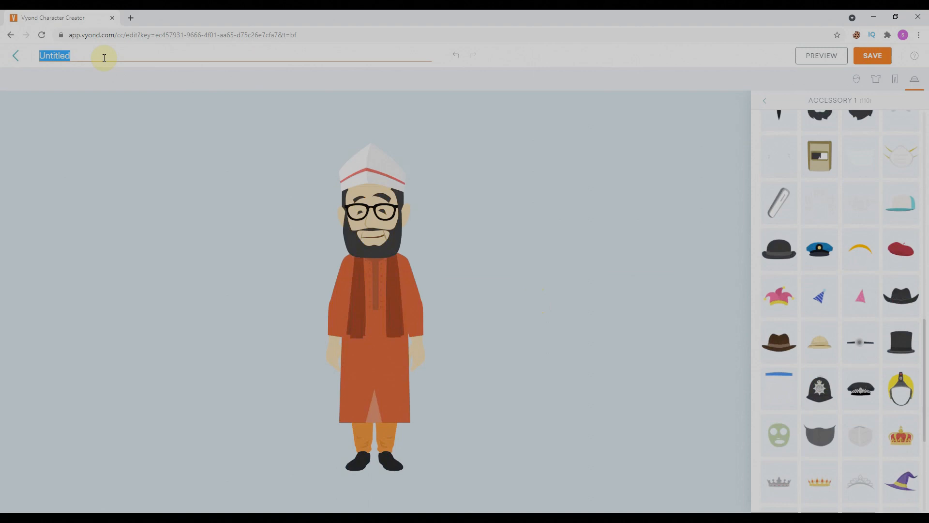
pyautogui.write('Desi character')
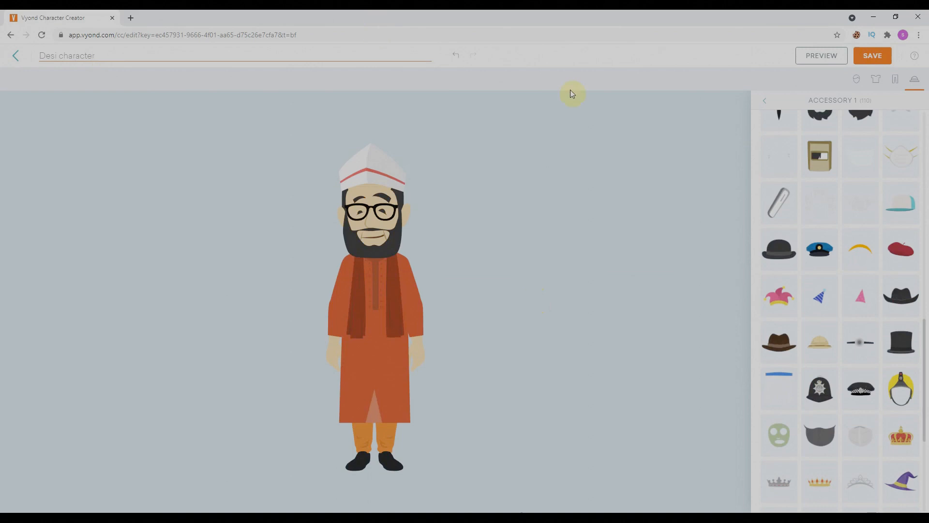
pyautogui.click(871, 57)
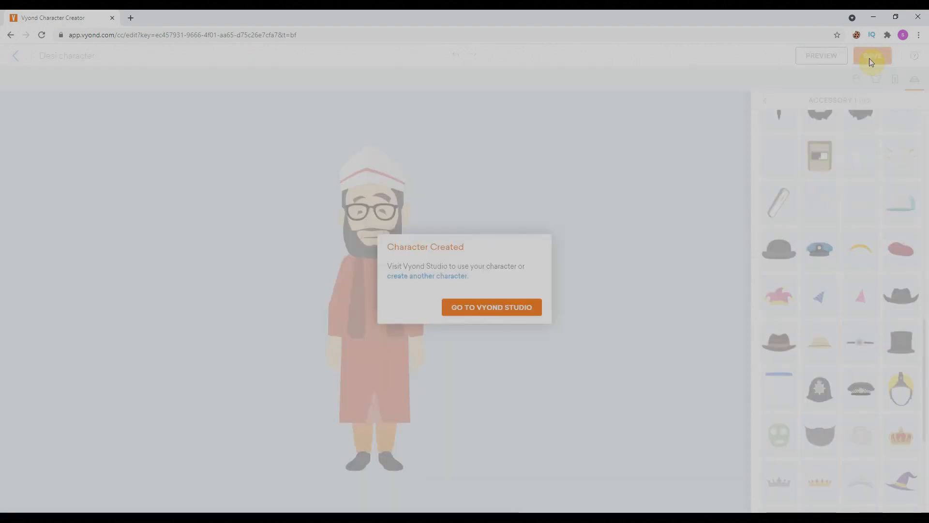
pyautogui.click(506, 312)
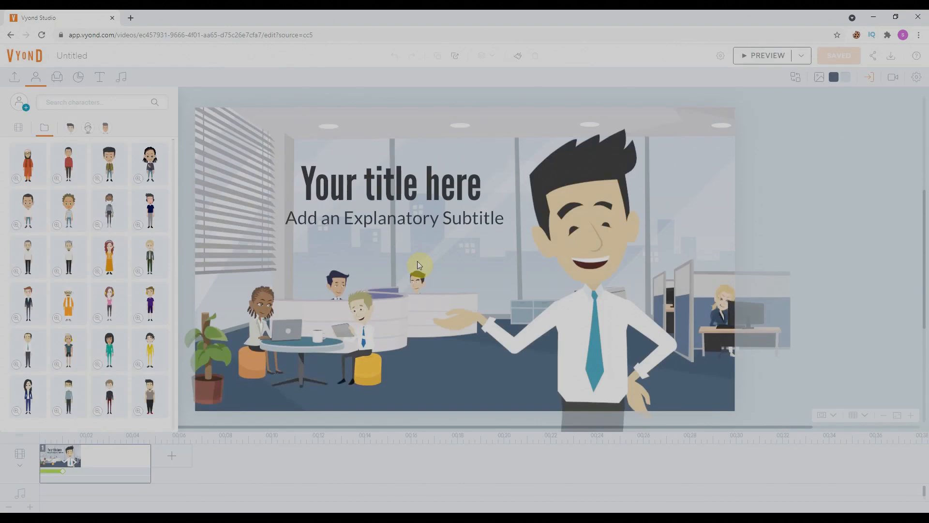
# Step: Place the custom Desi character on the office floor of the title scene and delete the large presenter with the blue tie
pyautogui.click(27, 168)
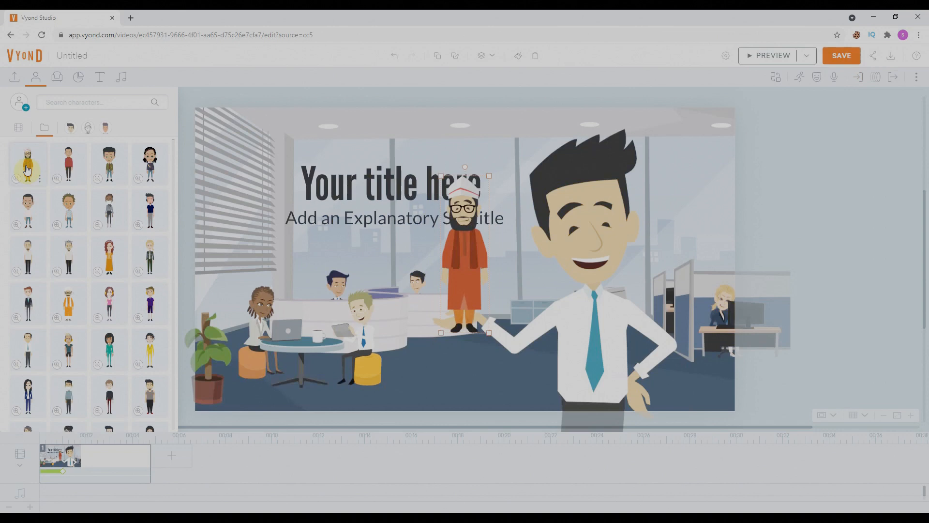
pyautogui.moveTo(467, 293); pyautogui.dragTo(467, 343)
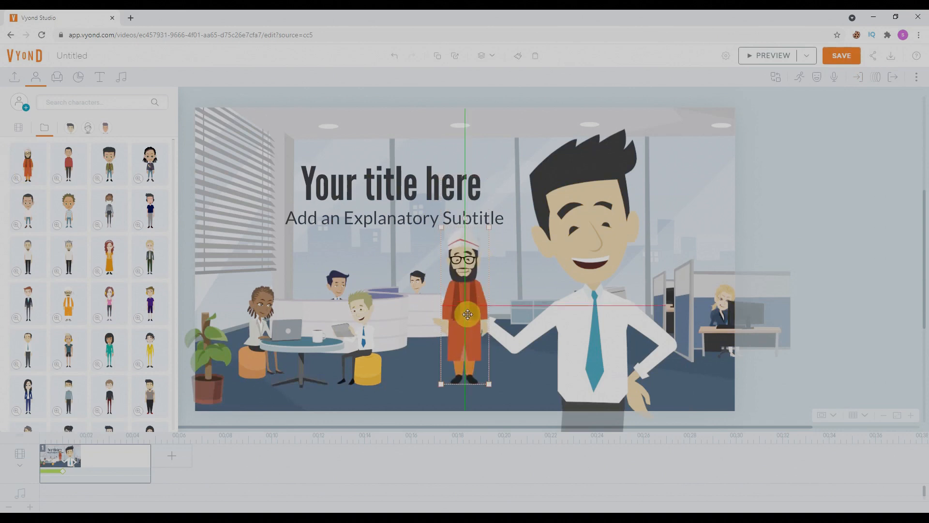
pyautogui.click(610, 351)
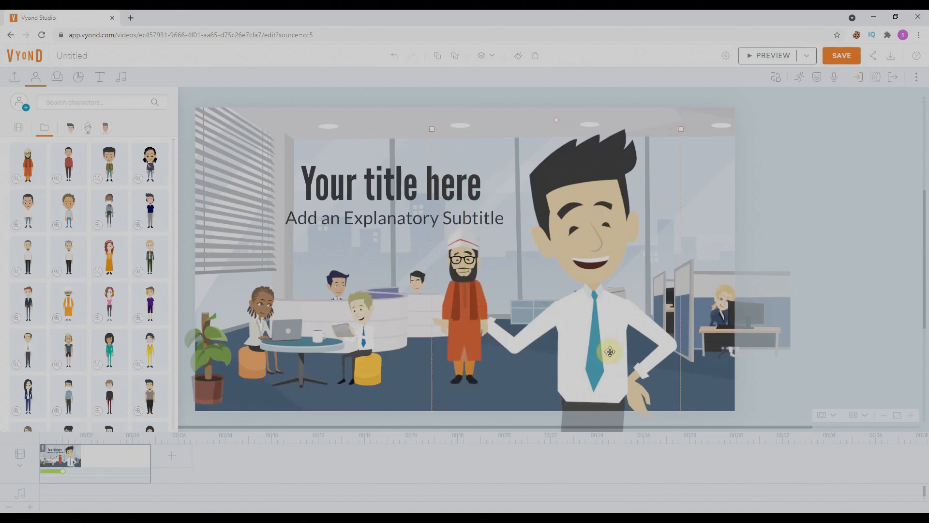
pyautogui.press('Delete')
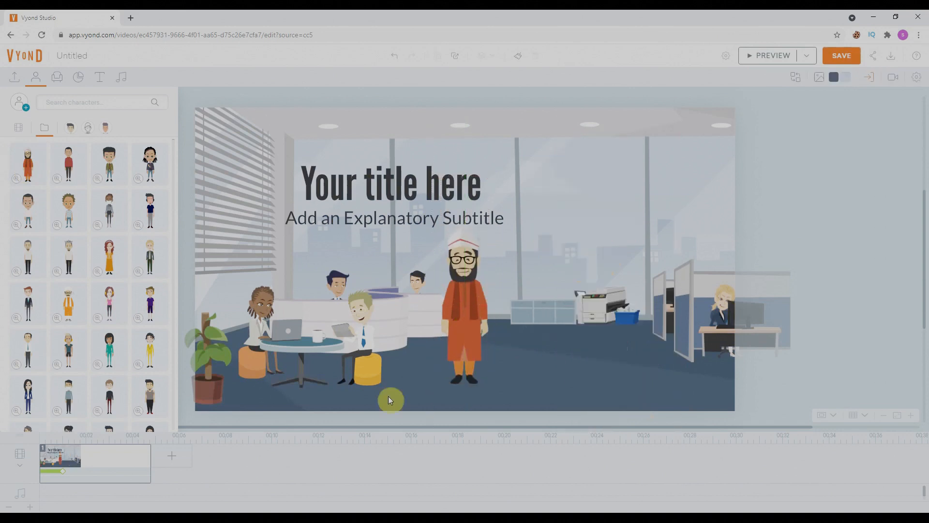
pyautogui.click(175, 457)
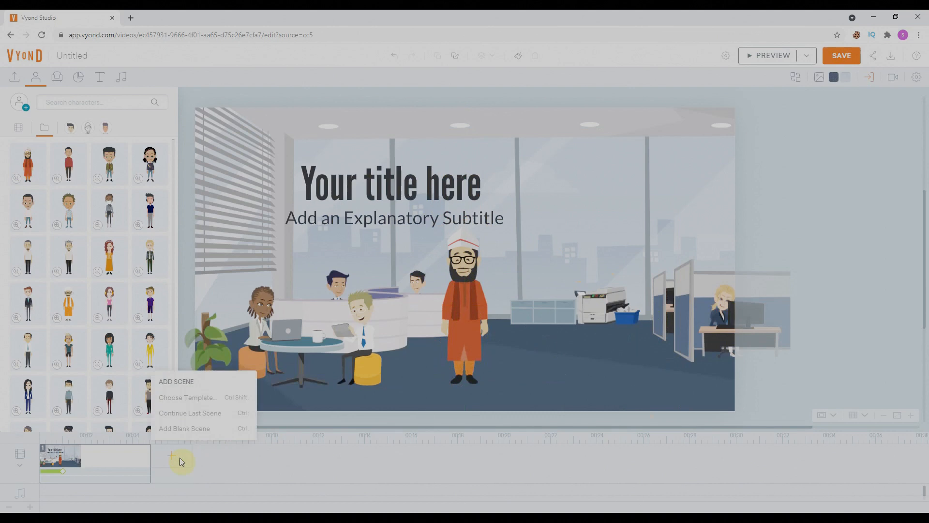
pyautogui.click(209, 403)
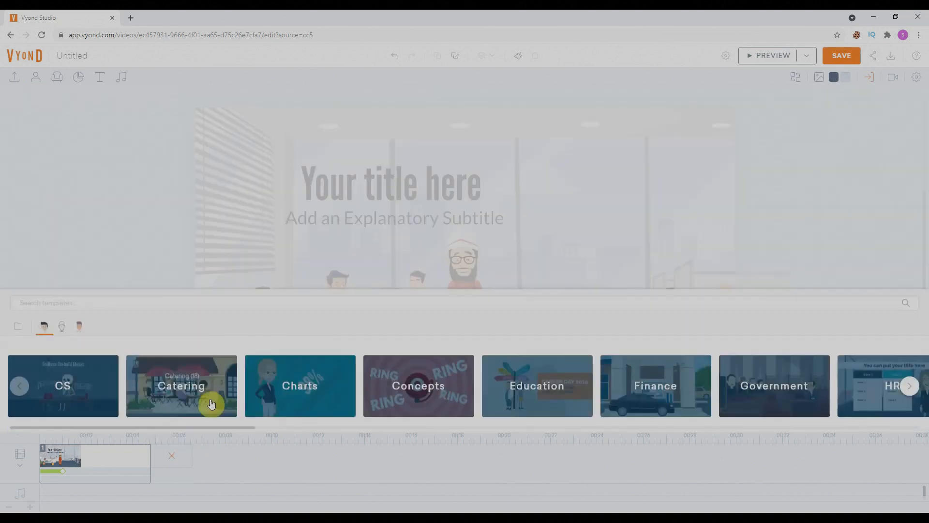
pyautogui.click(174, 462)
# Step: Add a blank scene after the office title scene
pyautogui.click(176, 464)
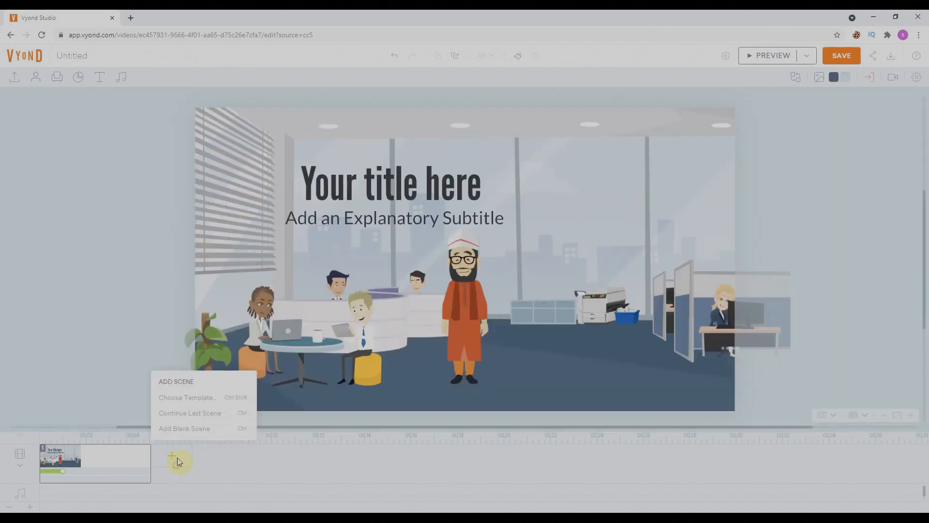
pyautogui.click(215, 428)
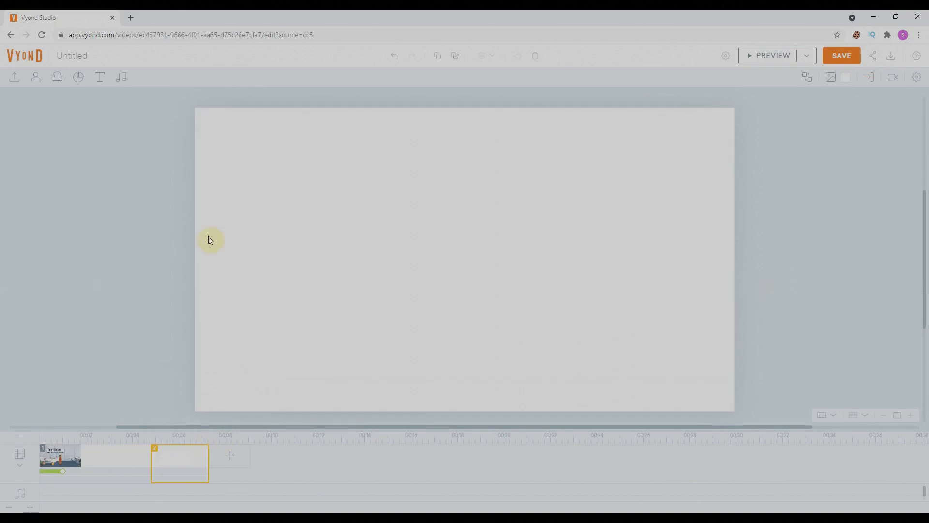
# Step: Add the custom Desi character to the blank scene, enlarge it to nearly the scene's height and place it left of the centre
pyautogui.click(35, 77)
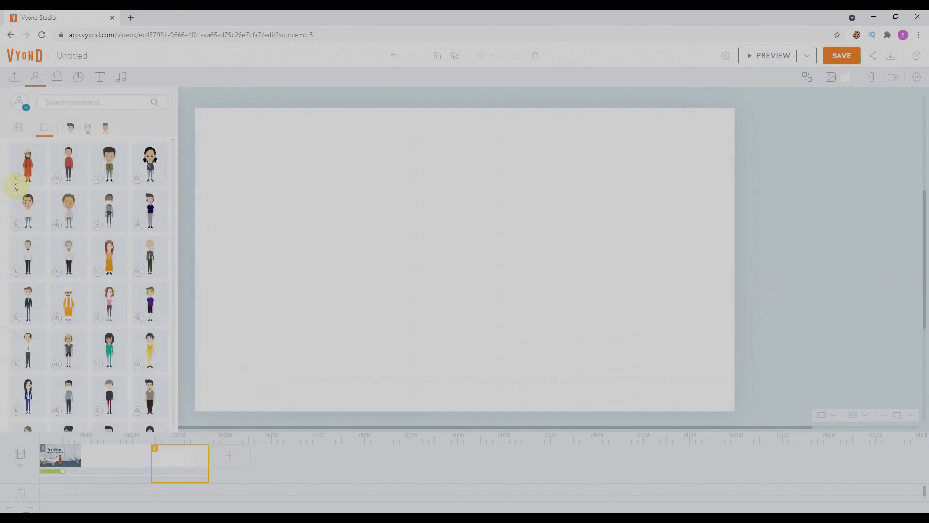
pyautogui.click(87, 127)
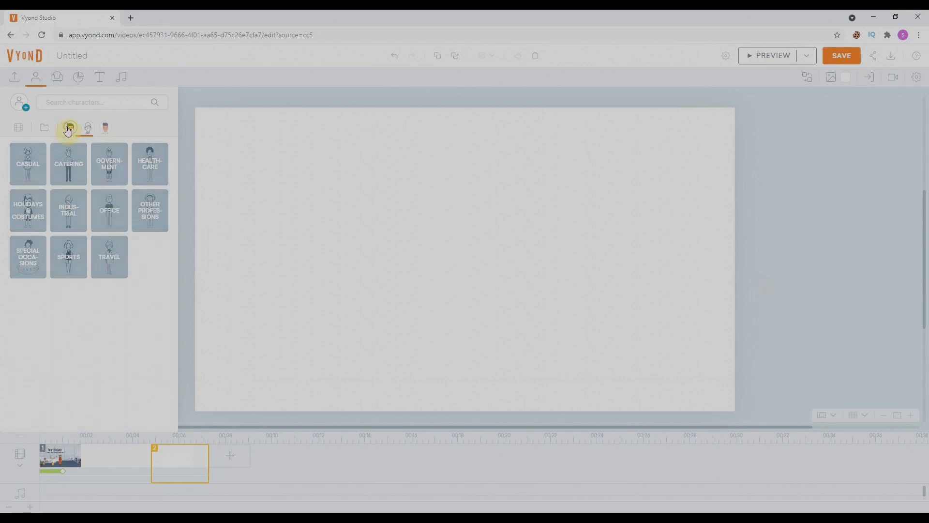
pyautogui.click(43, 129)
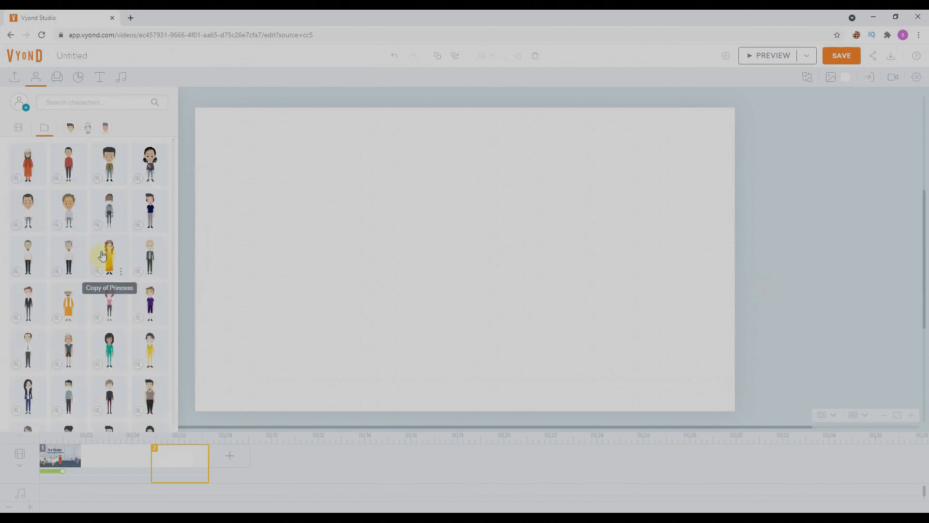
pyautogui.click(28, 170)
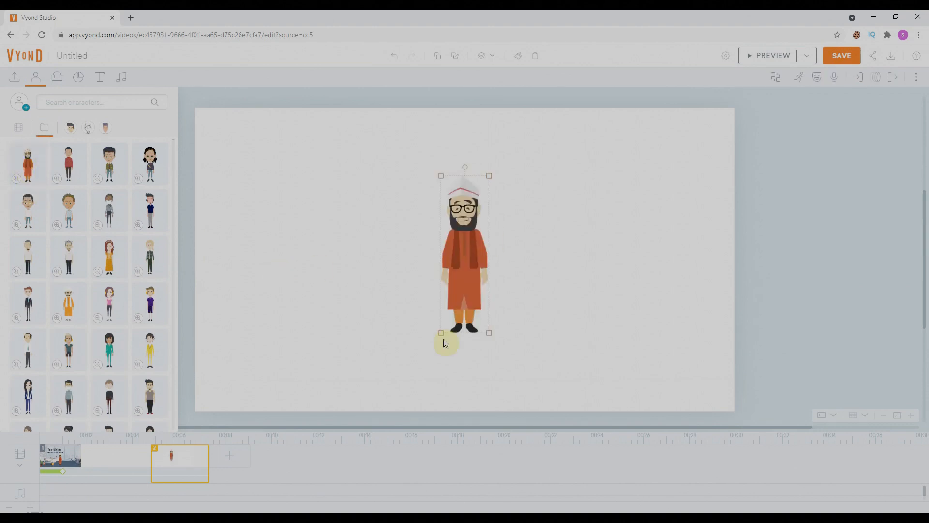
pyautogui.moveTo(489, 333); pyautogui.dragTo(583, 406)
pyautogui.moveTo(503, 353); pyautogui.dragTo(427, 309)
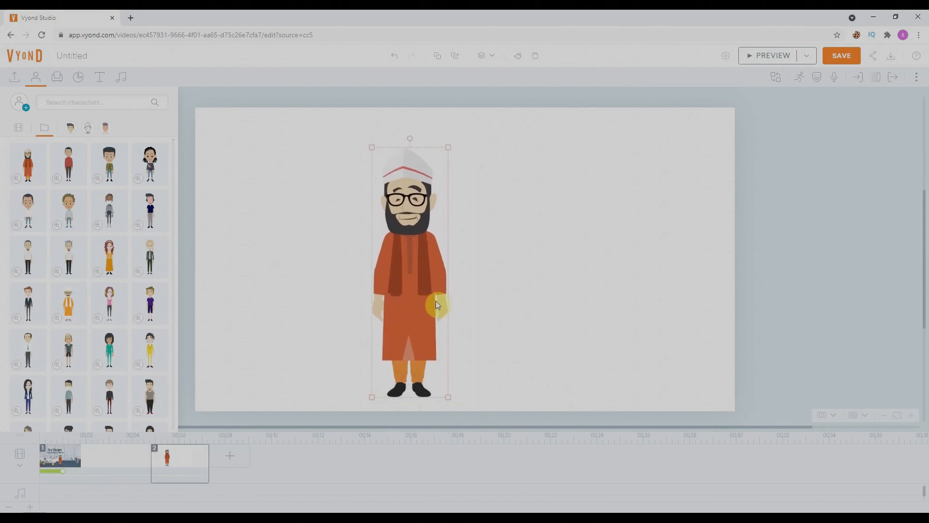
# Step: Apply the Cashier action of standing and holding up a banknote to the Desi character, and move it right of the scene's centre
pyautogui.click(800, 83)
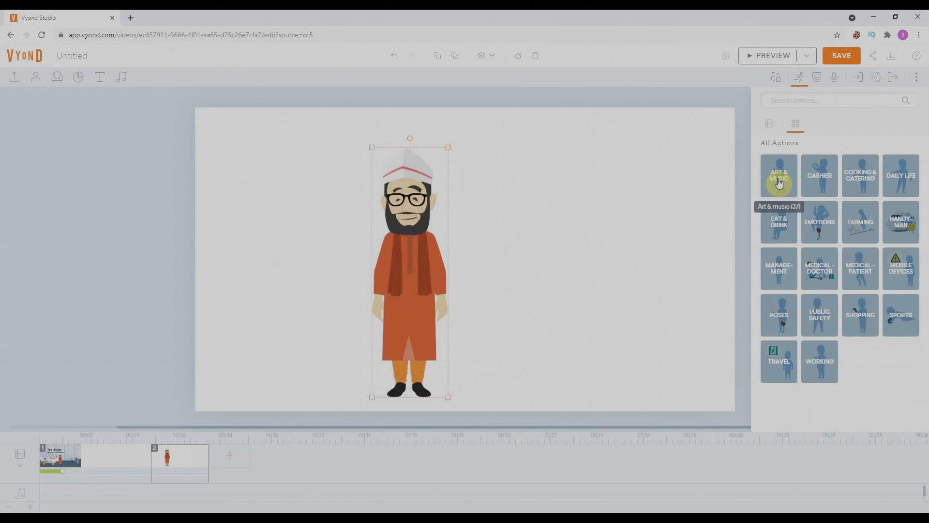
pyautogui.click(823, 186)
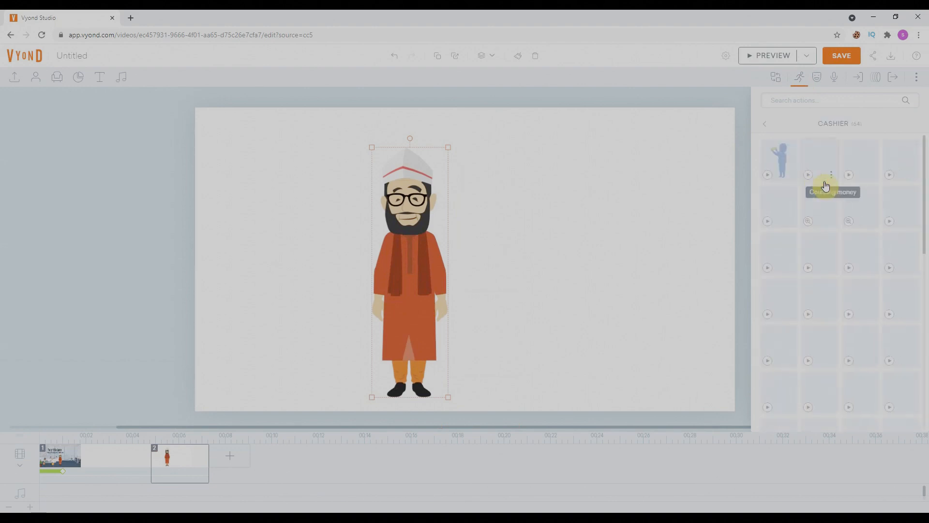
pyautogui.click(768, 177)
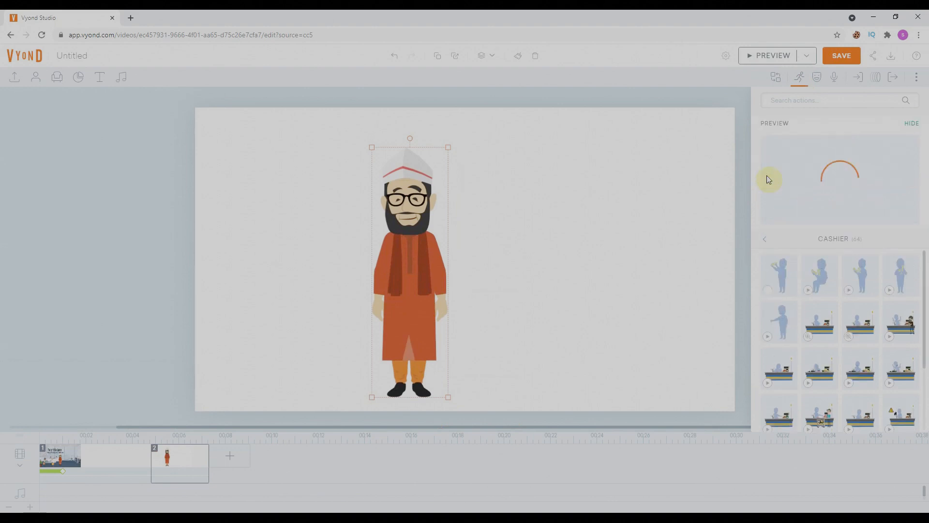
pyautogui.click(898, 216)
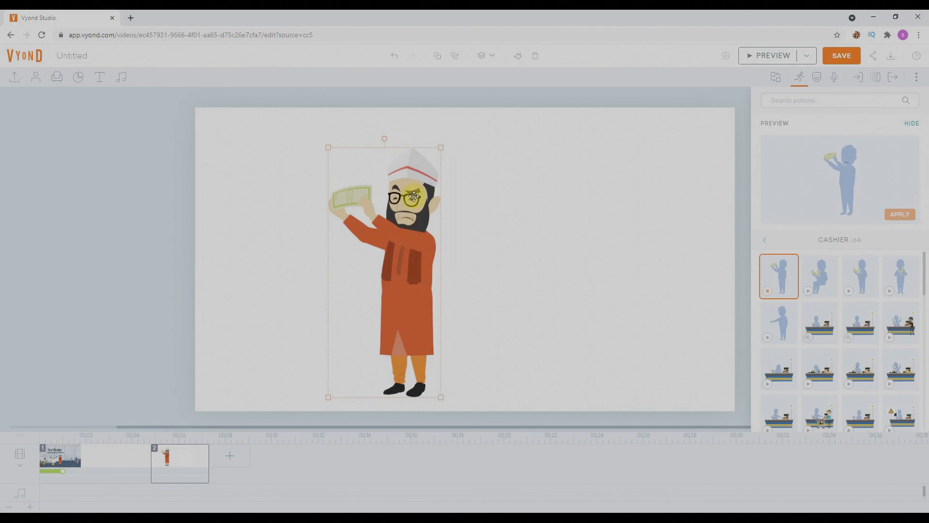
pyautogui.moveTo(421, 267); pyautogui.dragTo(581, 274)
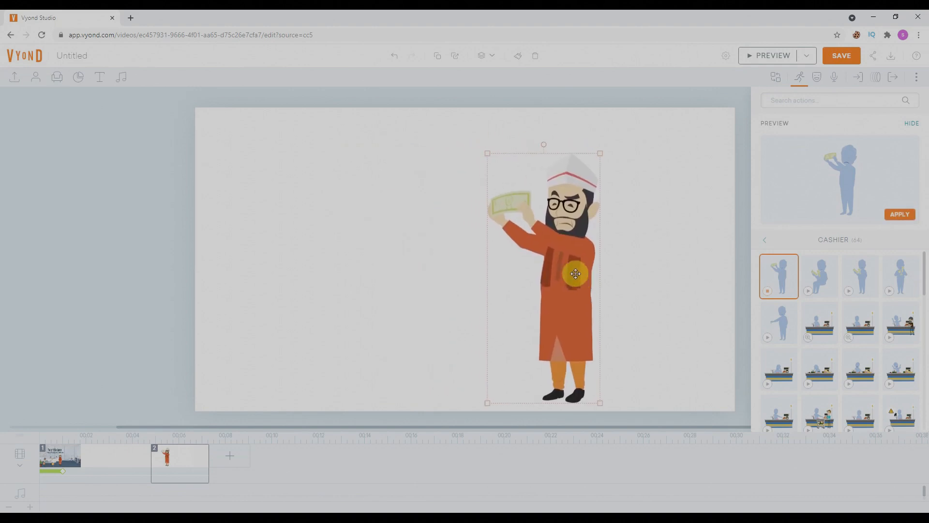
# Step: Save the video and start a new Business Friendly female character with the second-slimmest adult body type
pyautogui.click(35, 77)
pyautogui.click(20, 102)
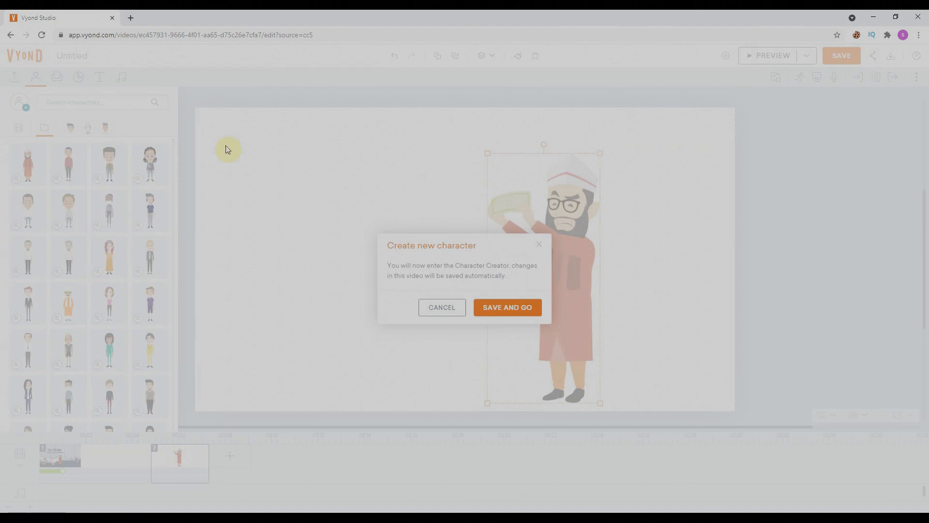
pyautogui.click(504, 307)
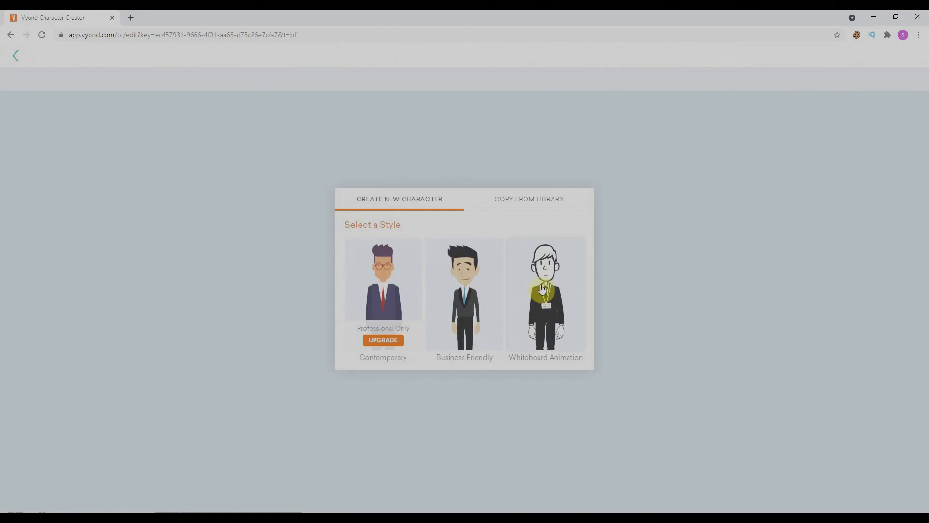
pyautogui.click(464, 306)
pyautogui.click(519, 288)
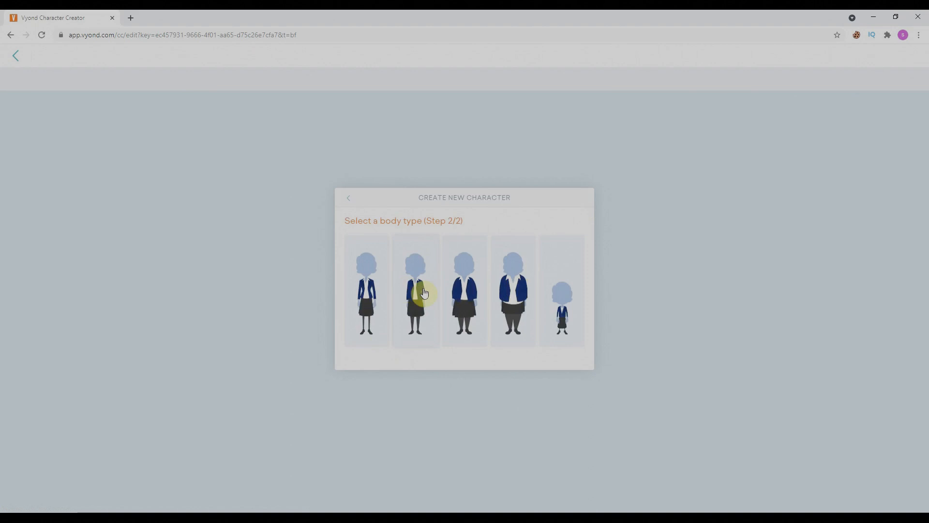
pyautogui.click(414, 290)
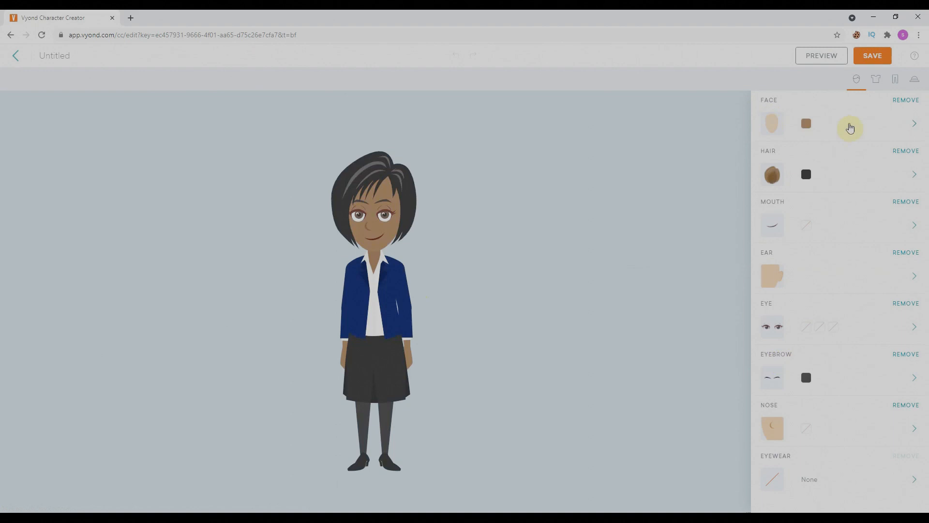
# Step: Set the character's skin colour to FFC59E and give her the first face shape in the library
pyautogui.click(806, 124)
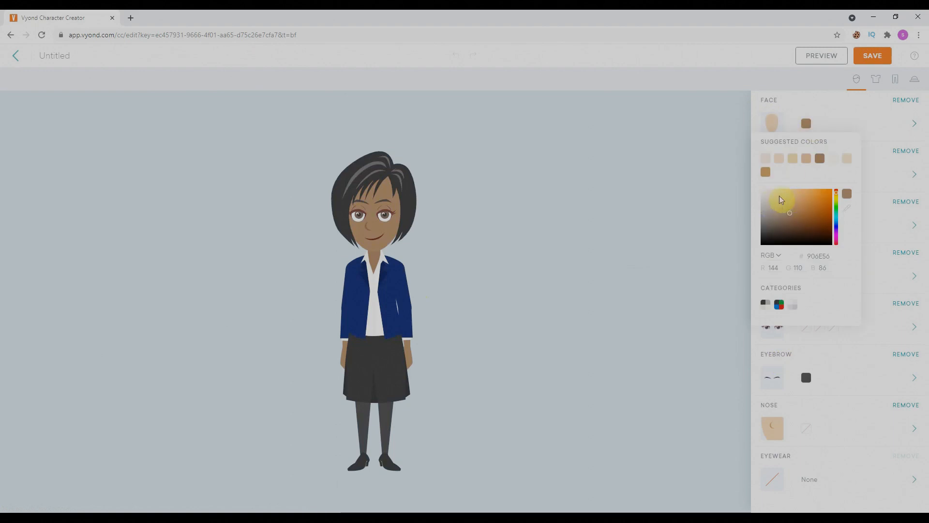
pyautogui.moveTo(781, 199)
pyautogui.mouseDown()
pyautogui.moveTo(769, 207)
pyautogui.moveTo(748, 189)
pyautogui.moveTo(777, 211)
pyautogui.moveTo(848, 234)
pyautogui.moveTo(850, 268)
pyautogui.moveTo(800, 229)
pyautogui.moveTo(784, 201)
pyautogui.moveTo(802, 191)
pyautogui.moveTo(800, 208)
pyautogui.moveTo(807, 193)
pyautogui.moveTo(789, 193)
pyautogui.mouseUp()
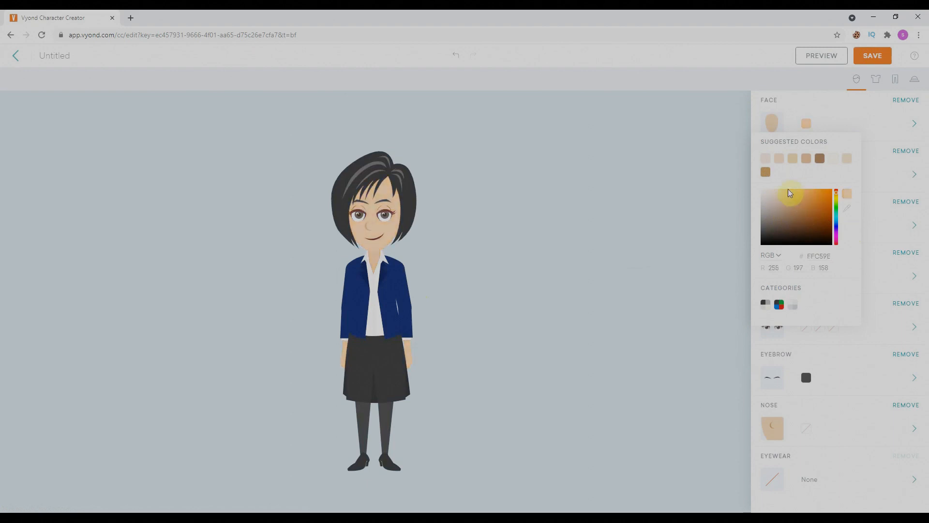
pyautogui.click(853, 121)
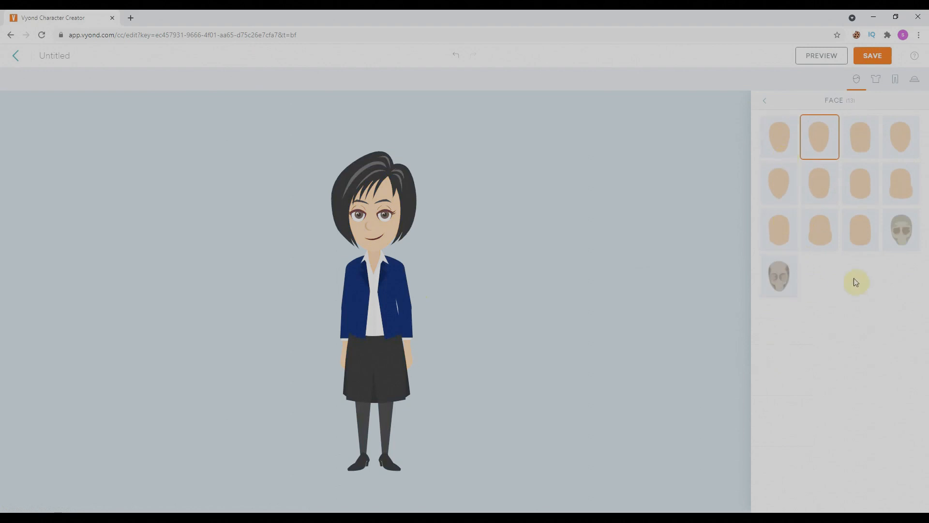
pyautogui.click(906, 240)
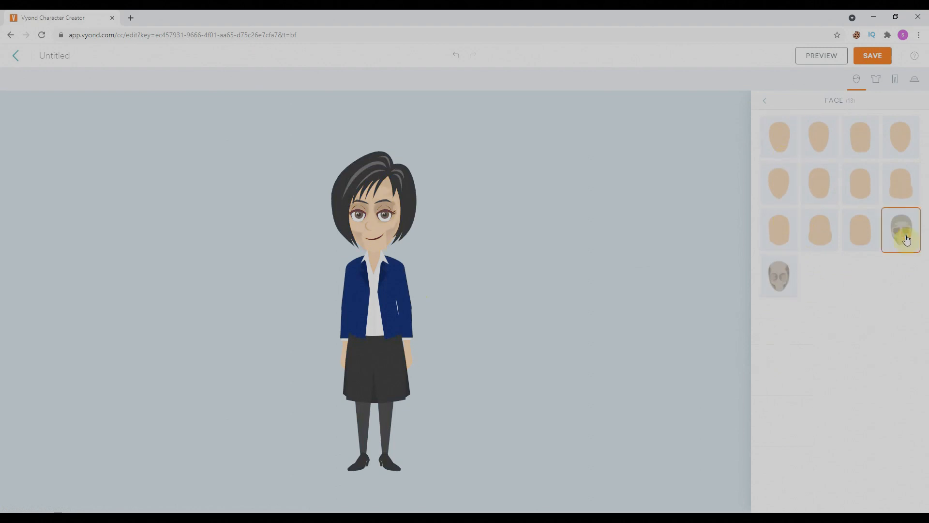
pyautogui.click(774, 146)
pyautogui.click(764, 101)
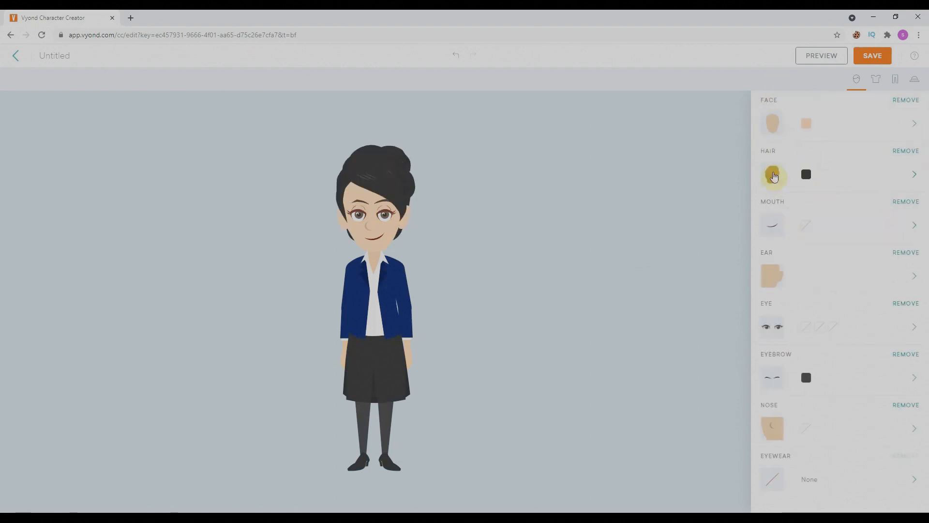
# Step: Give the character the shoulder-length hairstyle with a red and white Santa hat
pyautogui.click(773, 174)
pyautogui.scroll(-4, 844, 362)
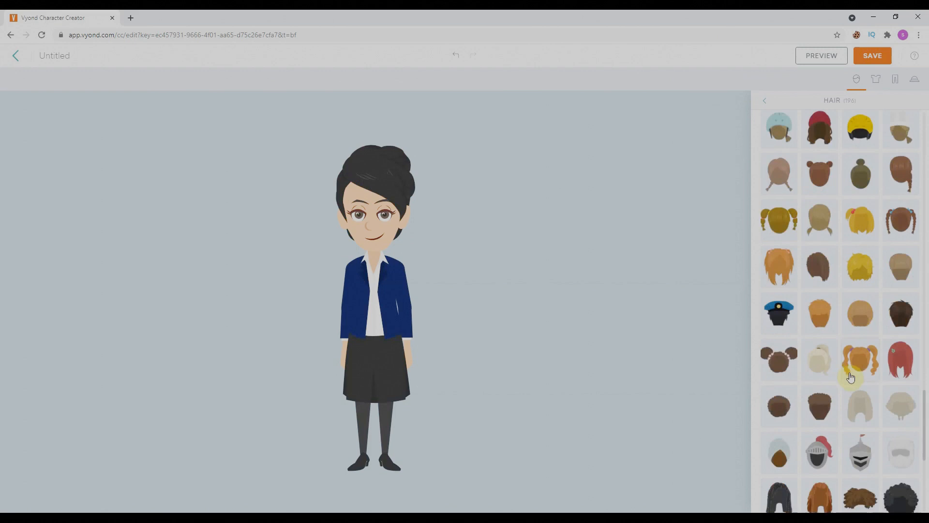
pyautogui.scroll(-4, 852, 369)
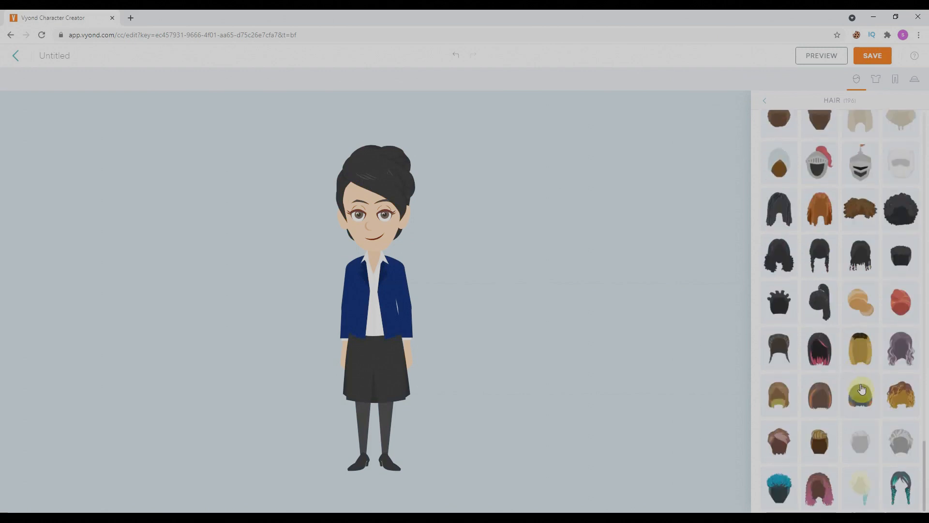
pyautogui.scroll(8, 818, 342)
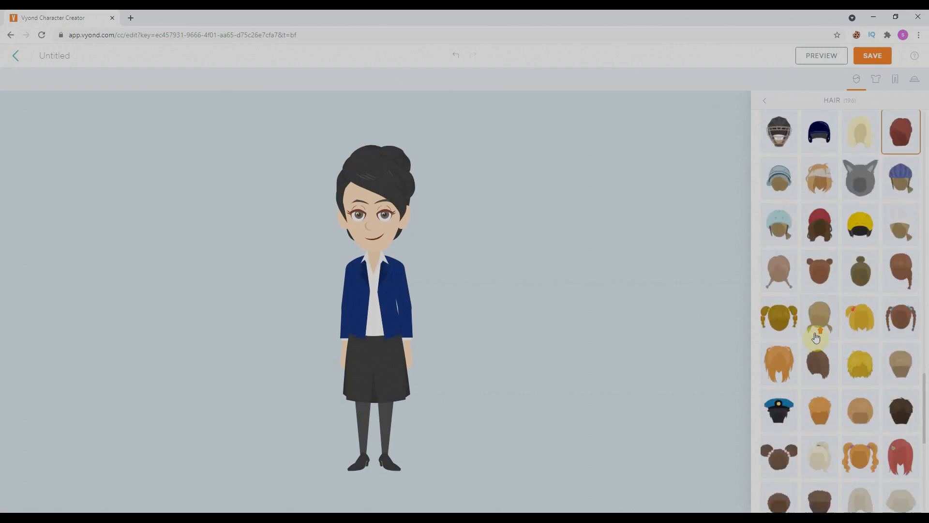
pyautogui.scroll(5, 818, 339)
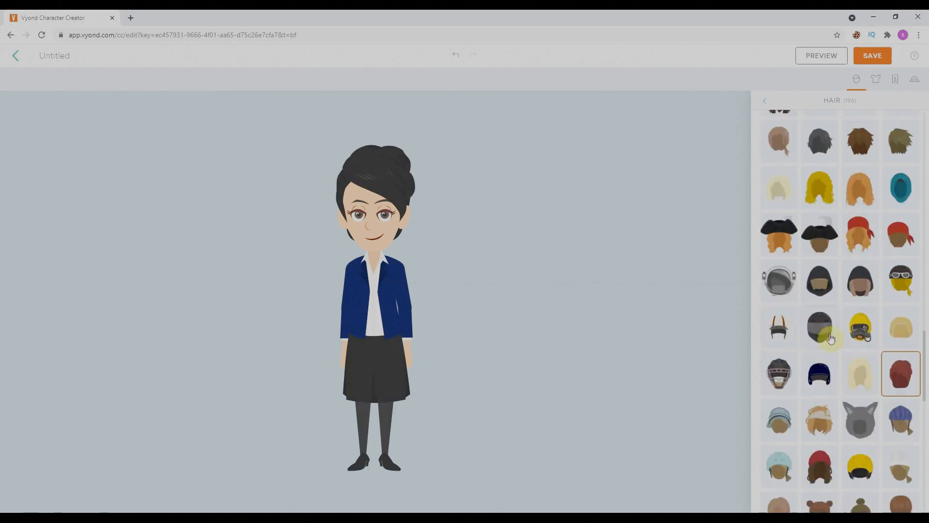
pyautogui.scroll(3, 854, 351)
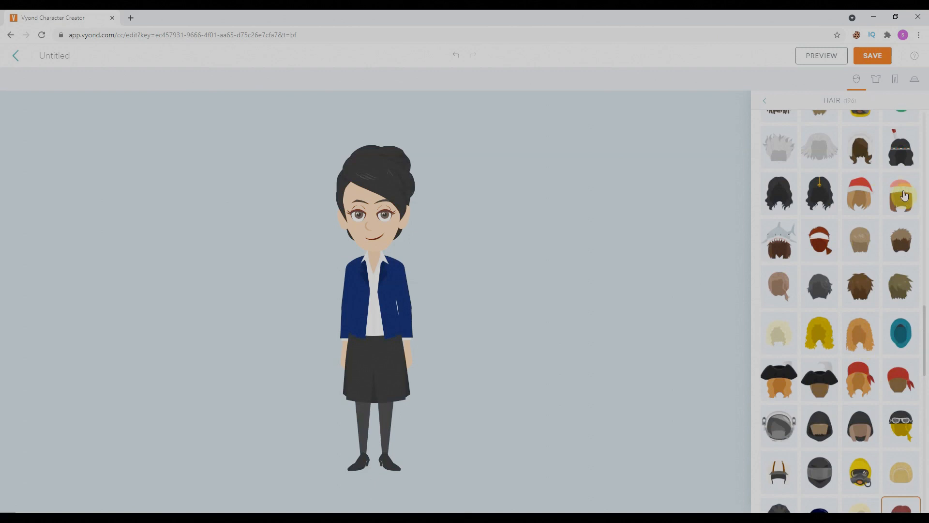
pyautogui.click(854, 199)
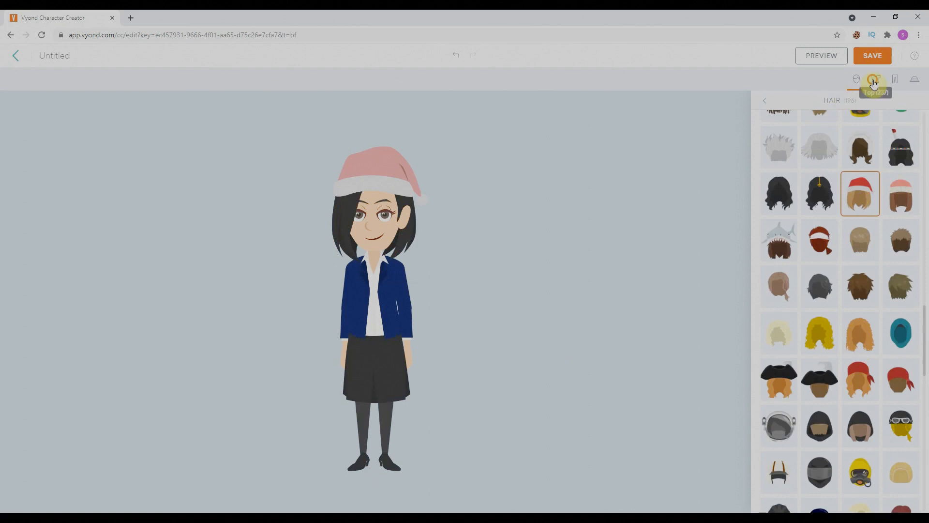
# Step: Replace the character's blue jacket with the purple cowl-neck top with a brown belt
pyautogui.click(875, 80)
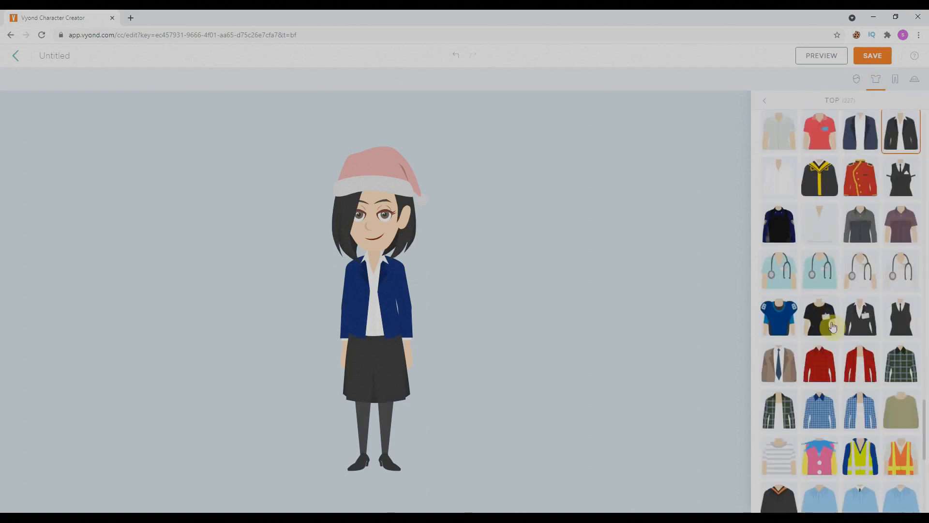
pyautogui.scroll(-7, 819, 316)
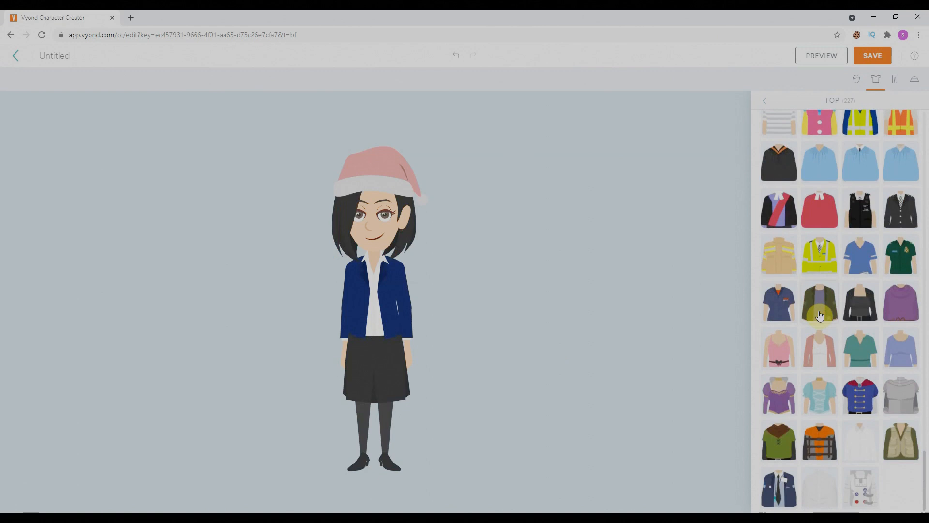
pyautogui.scroll(1, 859, 296)
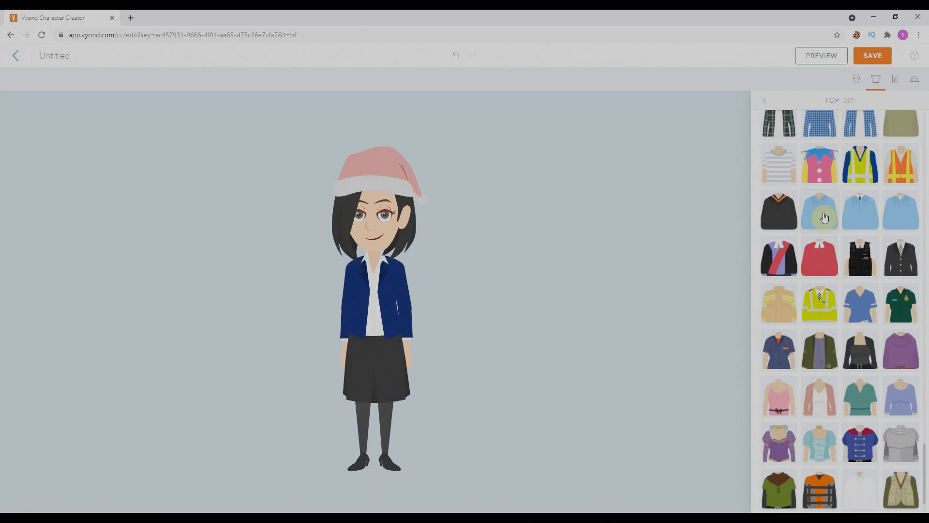
pyautogui.scroll(5, 861, 262)
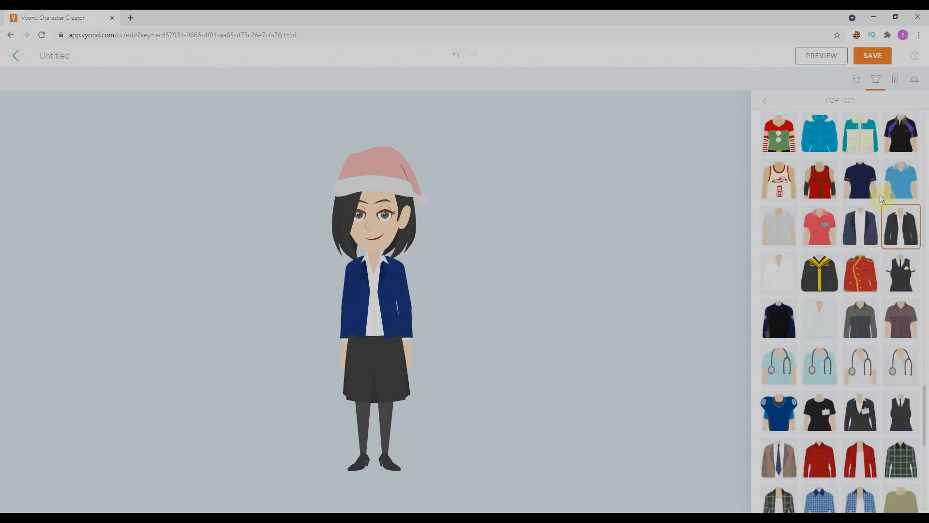
pyautogui.scroll(6, 828, 289)
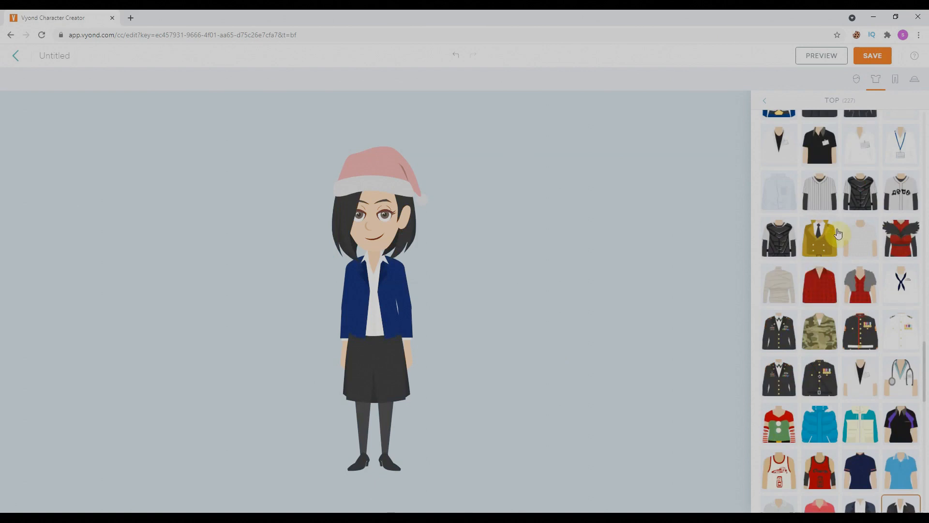
pyautogui.scroll(-10, 869, 404)
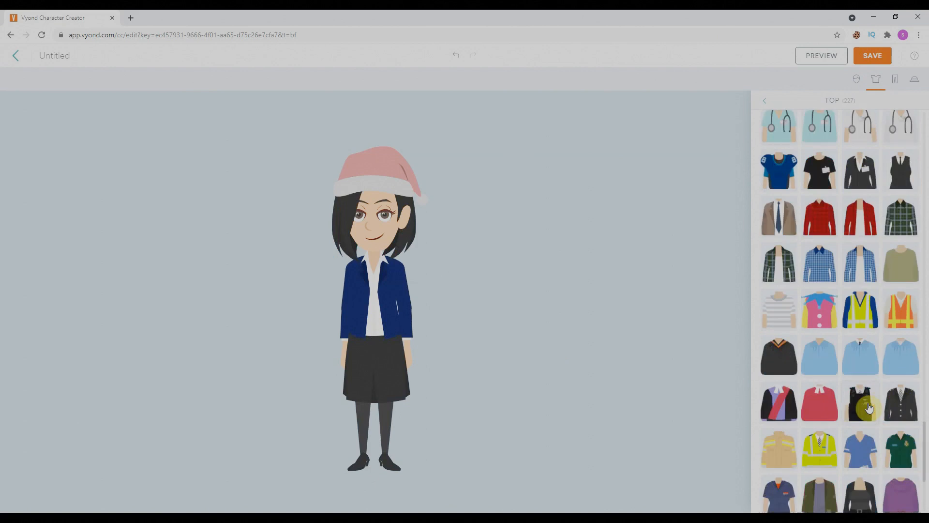
pyautogui.scroll(-4, 869, 408)
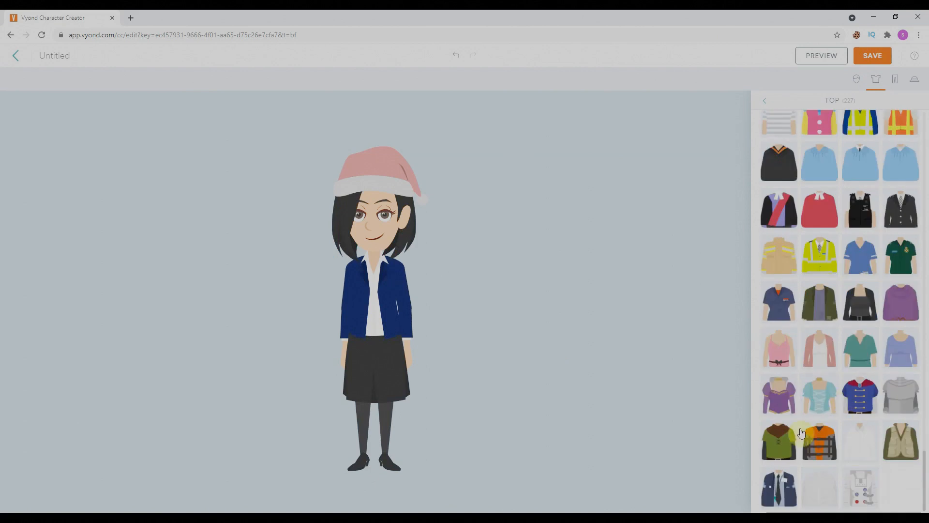
pyautogui.click(902, 303)
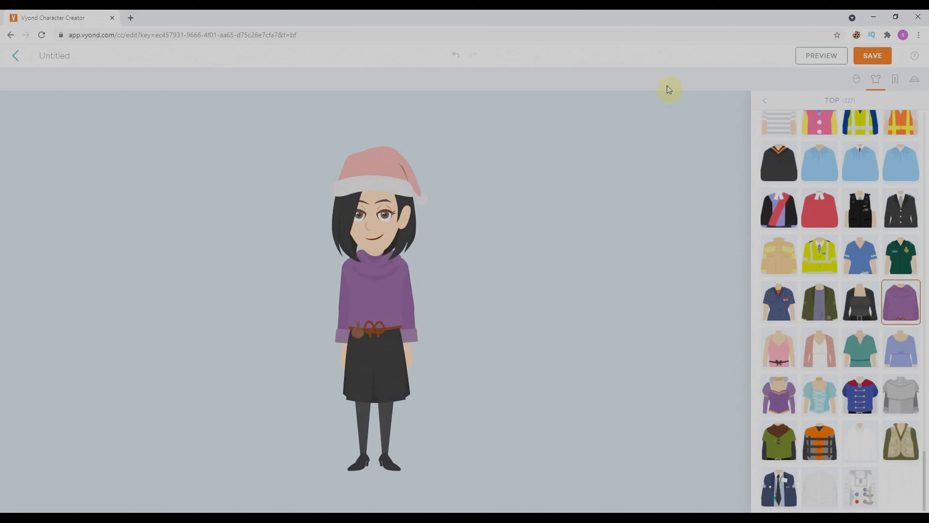
# Step: Replace the character's black skirt with the long purple ball gown skirt at the end of the library
pyautogui.click(895, 79)
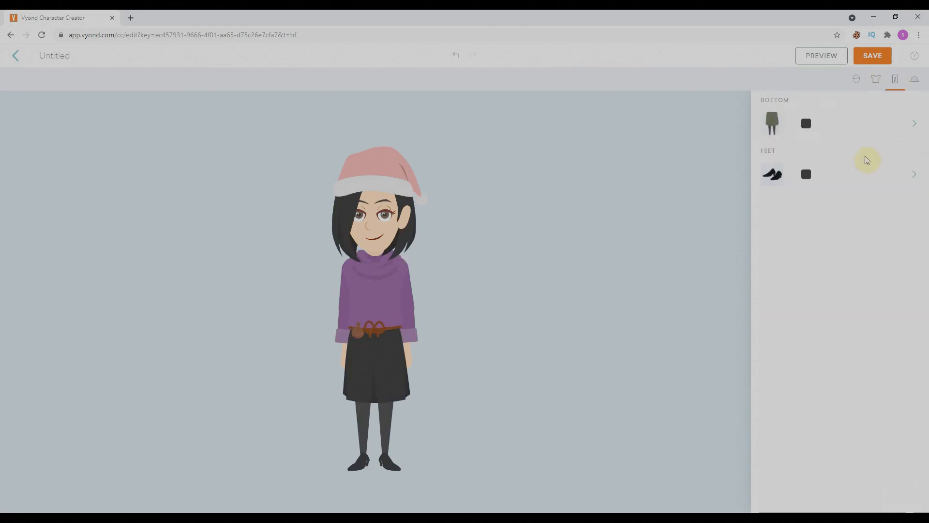
pyautogui.click(773, 125)
pyautogui.scroll(-5, 822, 436)
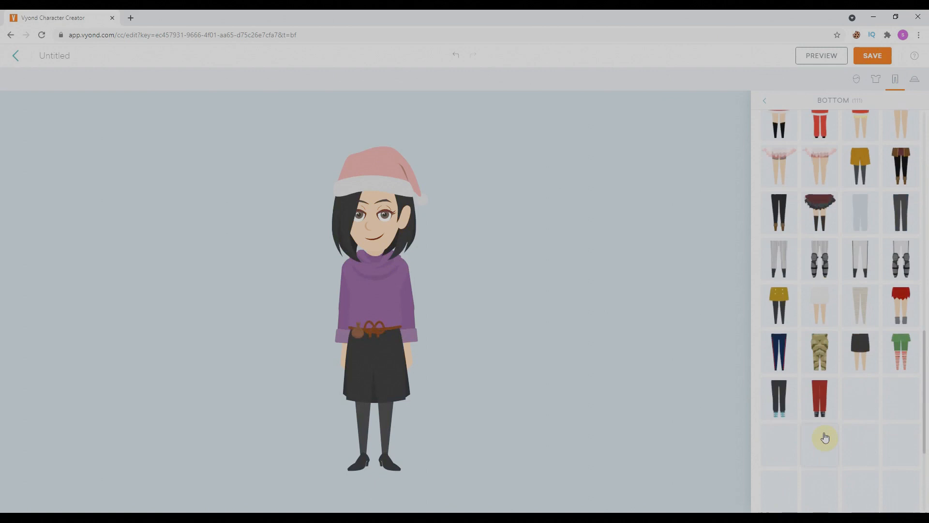
pyautogui.scroll(-4, 825, 437)
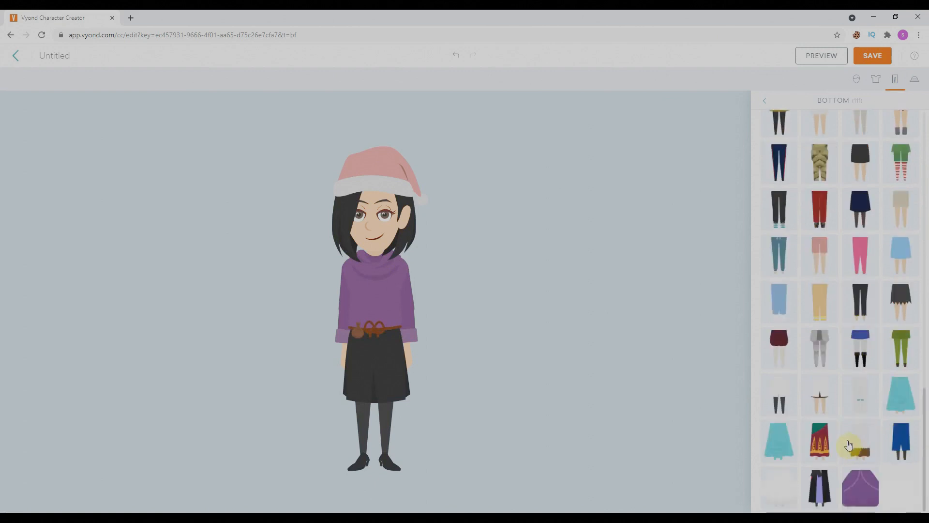
pyautogui.click(860, 492)
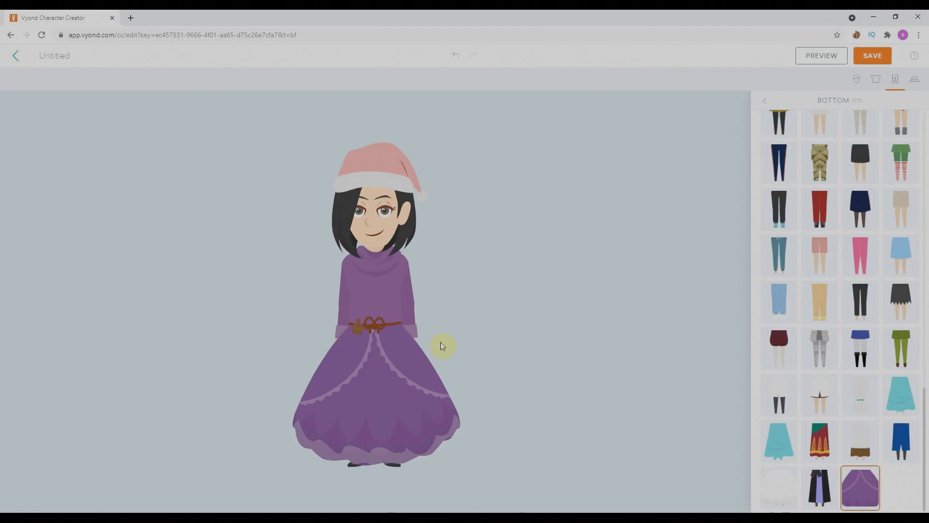
# Step: Name the character "Dear wife" and save it
pyautogui.click(229, 56)
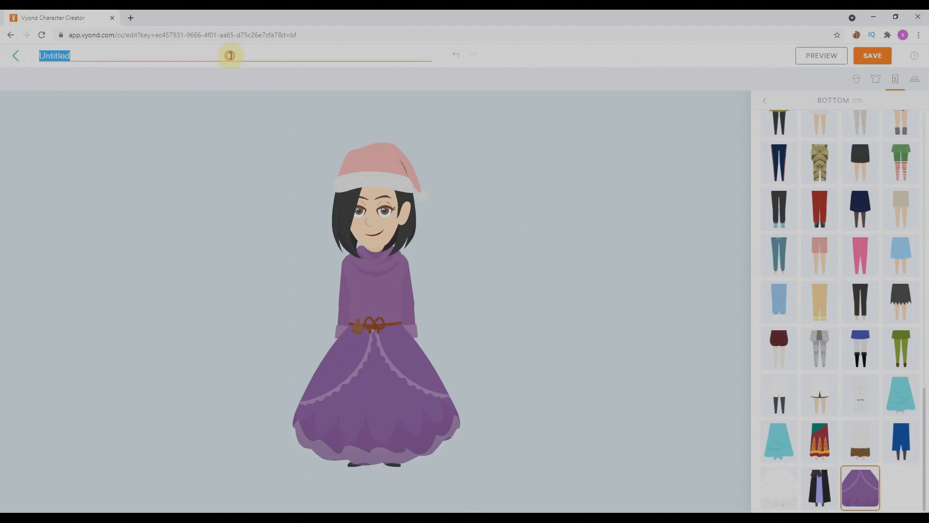
pyautogui.write('Des')
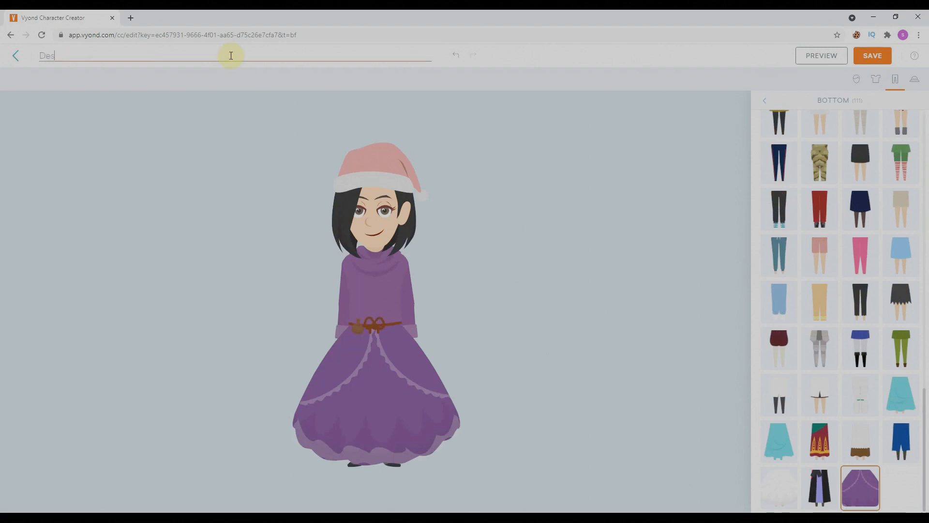
pyautogui.write('i wife')
pyautogui.click(874, 56)
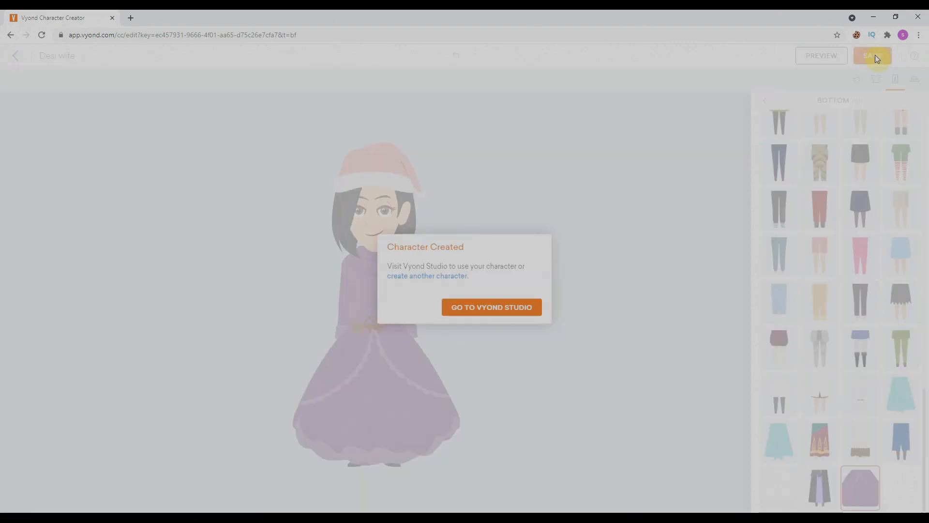
# Step: Go to Vyond Studio and add the new purple-gowned character to the second scene, just left of the man holding the banknote
pyautogui.click(503, 307)
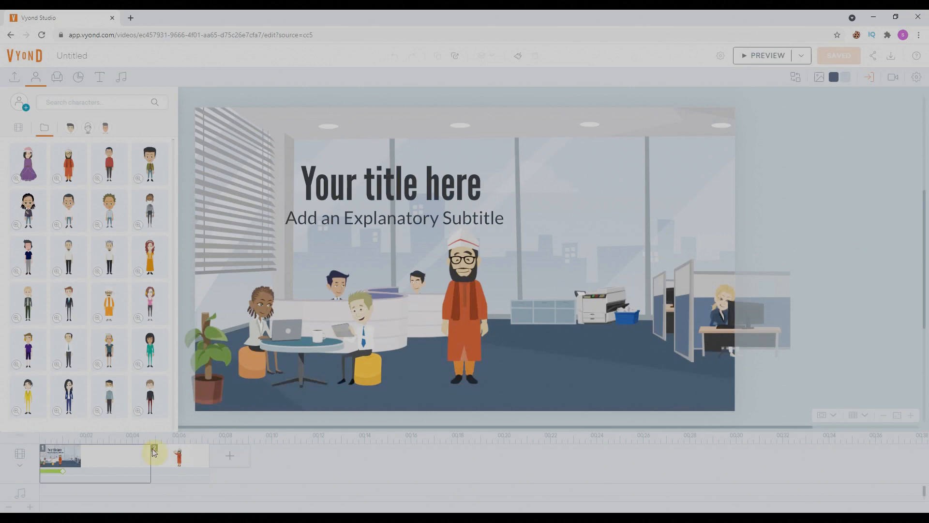
pyautogui.click(184, 464)
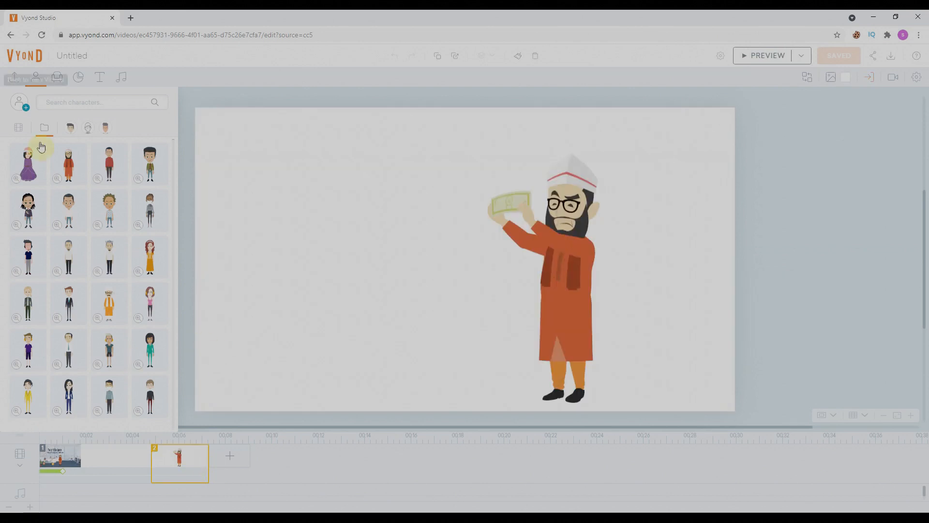
pyautogui.moveTo(34, 168); pyautogui.dragTo(483, 325)
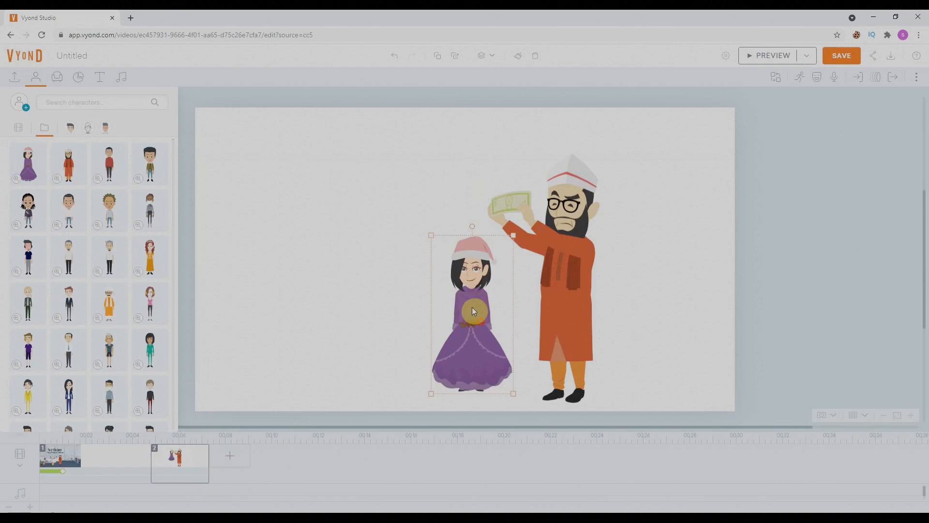
# Step: Enlarge the woman in the second scene slightly and move her a little left so she stands clear of the man
pyautogui.moveTo(430, 235); pyautogui.dragTo(415, 201)
pyautogui.click(456, 271)
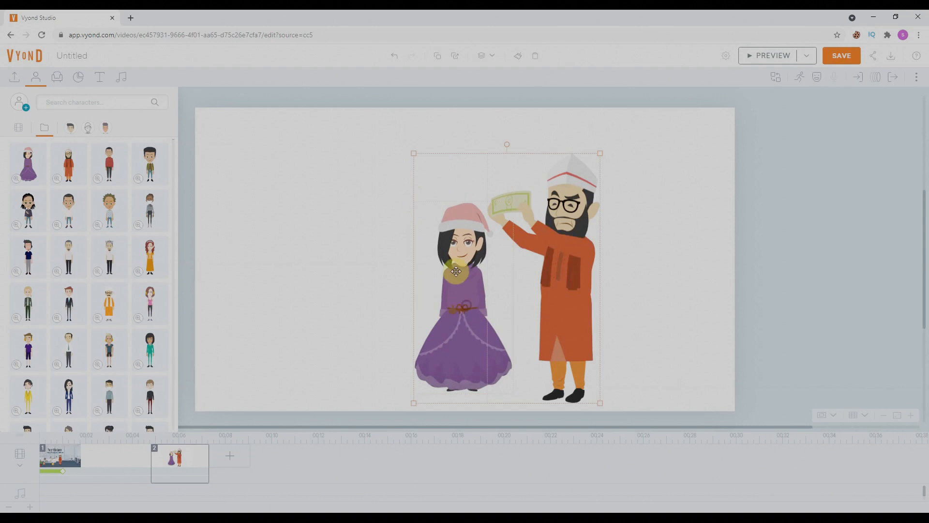
pyautogui.moveTo(456, 271); pyautogui.dragTo(429, 271)
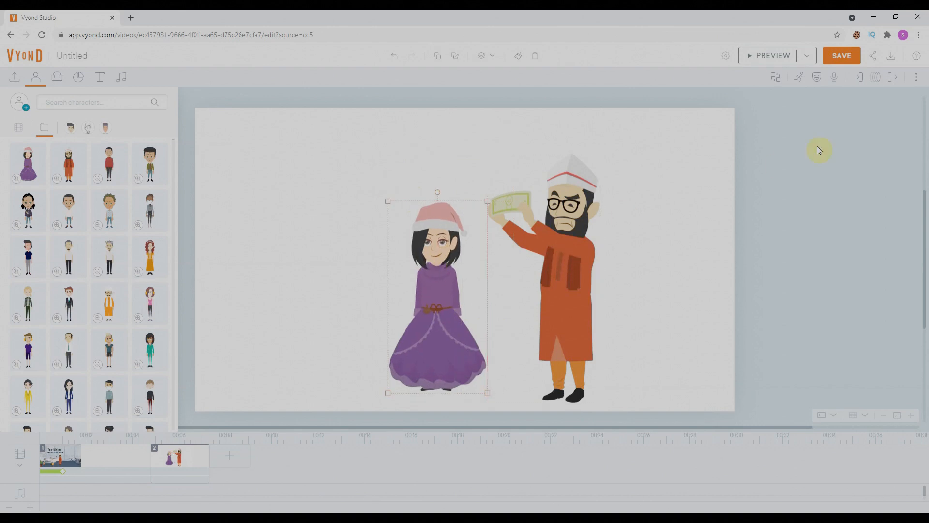
# Step: Give the woman in the purple gown the Cry expression
pyautogui.click(816, 79)
pyautogui.click(843, 122)
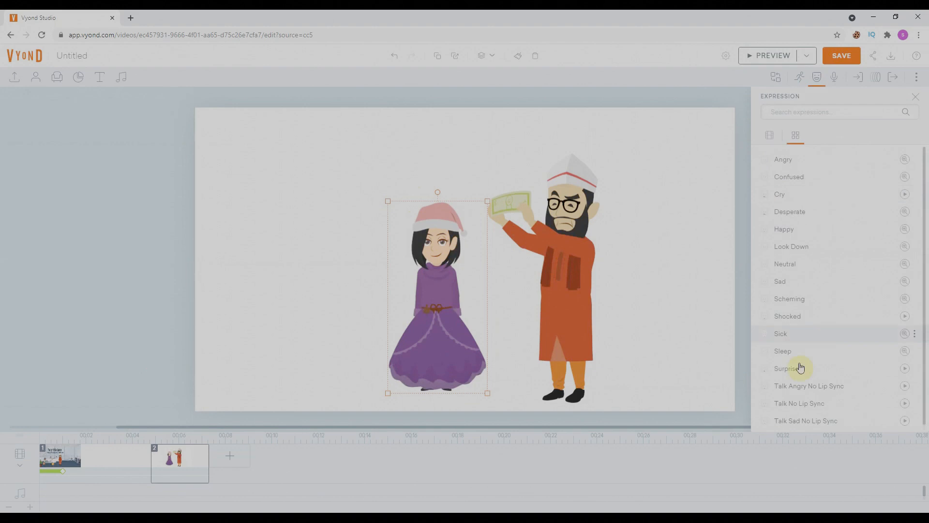
pyautogui.click(786, 194)
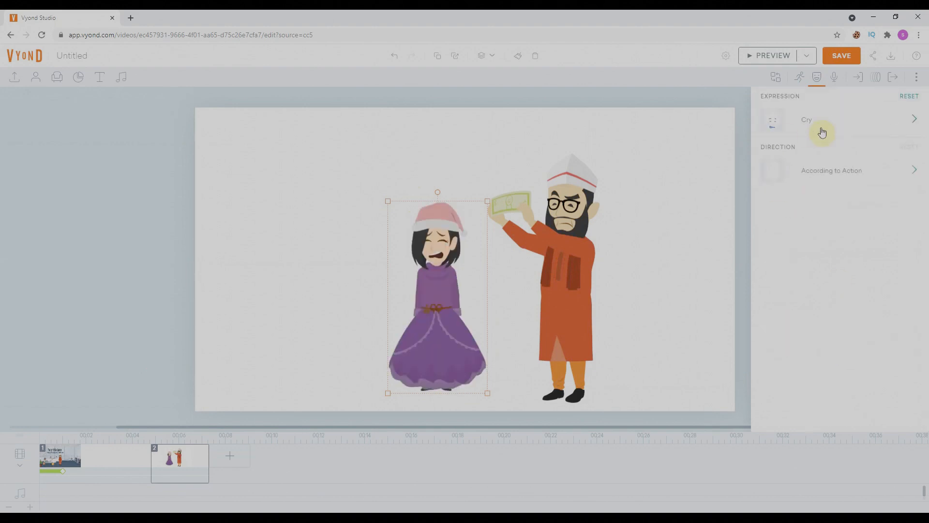
# Step: Move the man closer to the crying woman and nudge her so the bases of both characters line up
pyautogui.moveTo(575, 272); pyautogui.dragTo(536, 269)
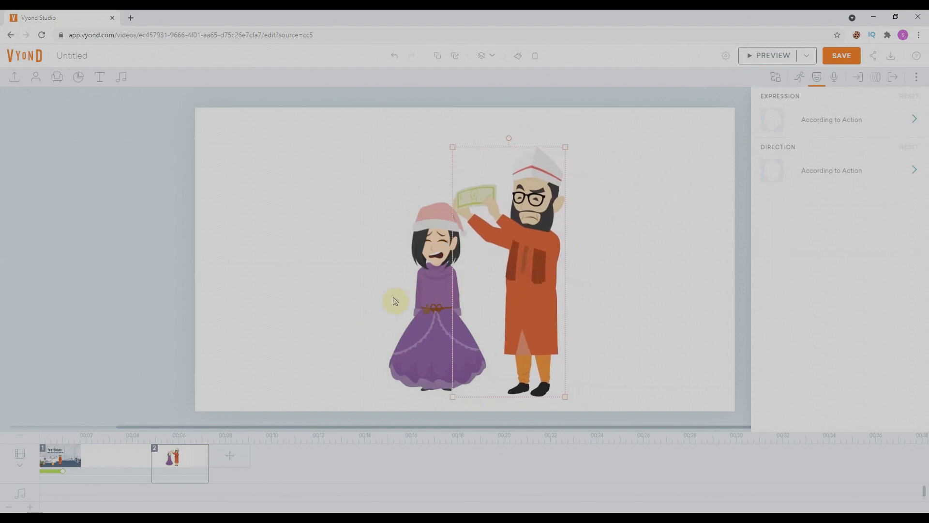
pyautogui.moveTo(428, 312); pyautogui.dragTo(426, 311)
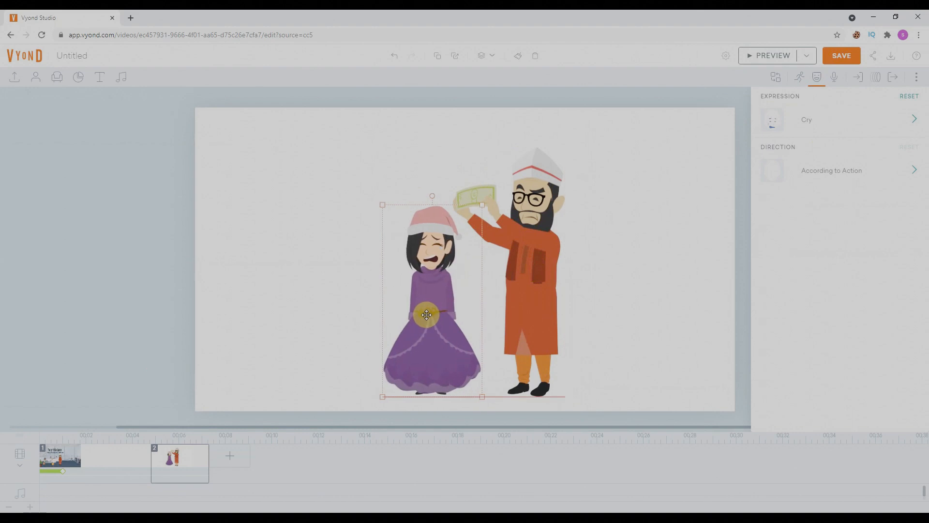